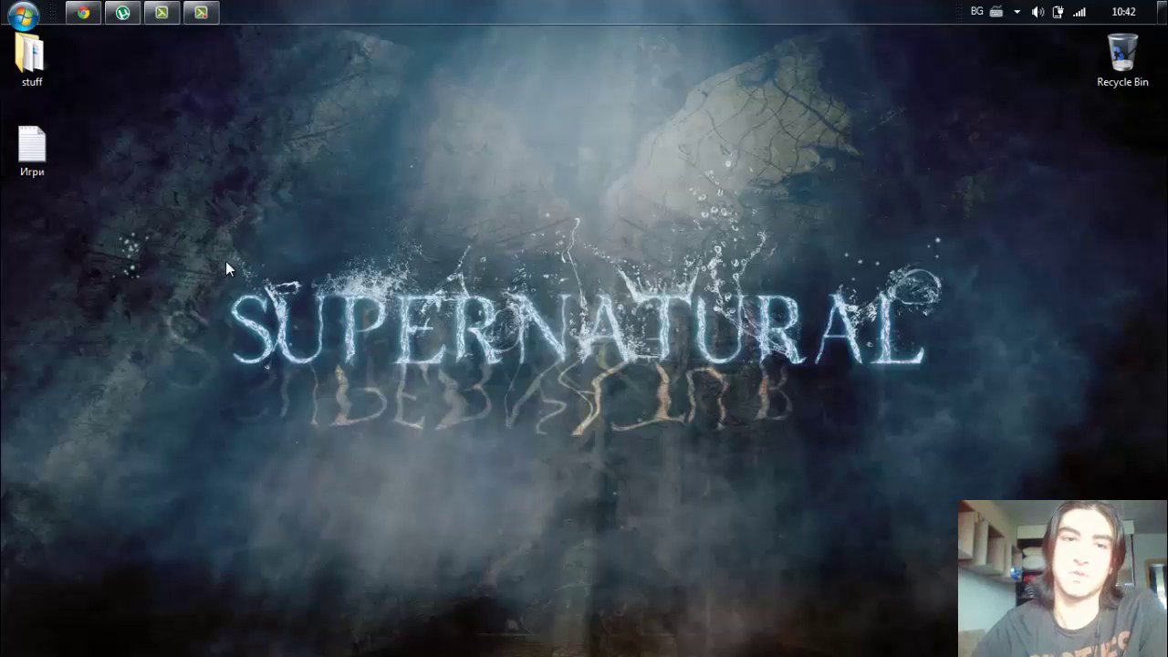
# - Open the text file Игри from the desktop, read its list of games and close it
pyautogui.doubleClick(44, 144)
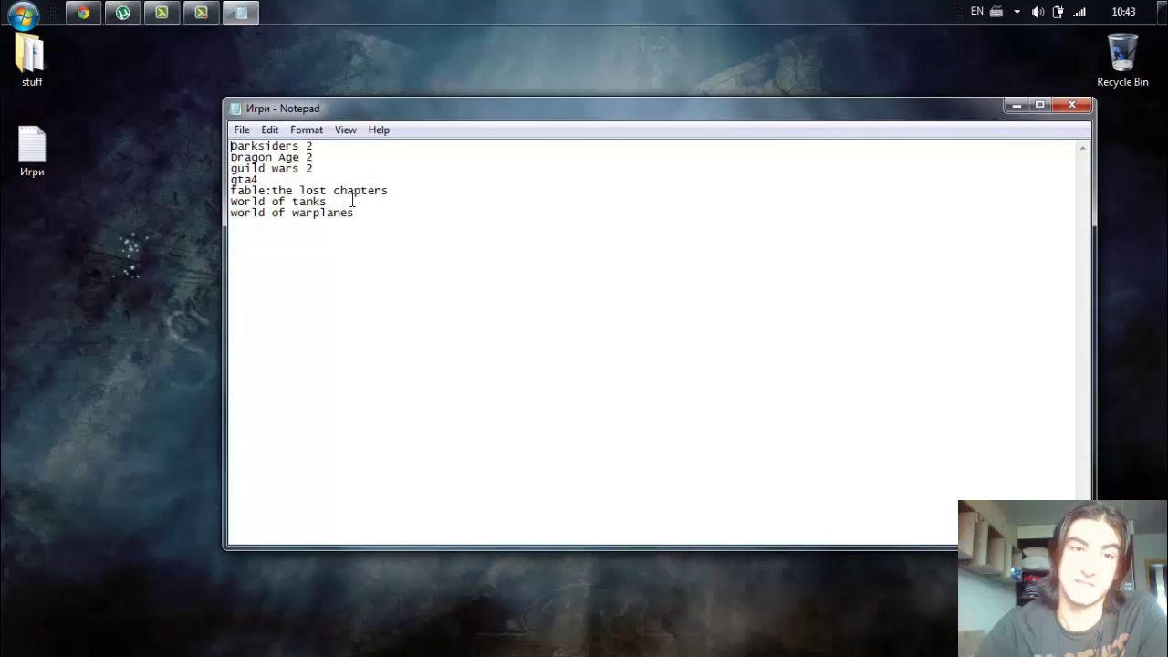
pyautogui.moveTo(361, 210); pyautogui.dragTo(235, 137)
pyautogui.click(378, 187)
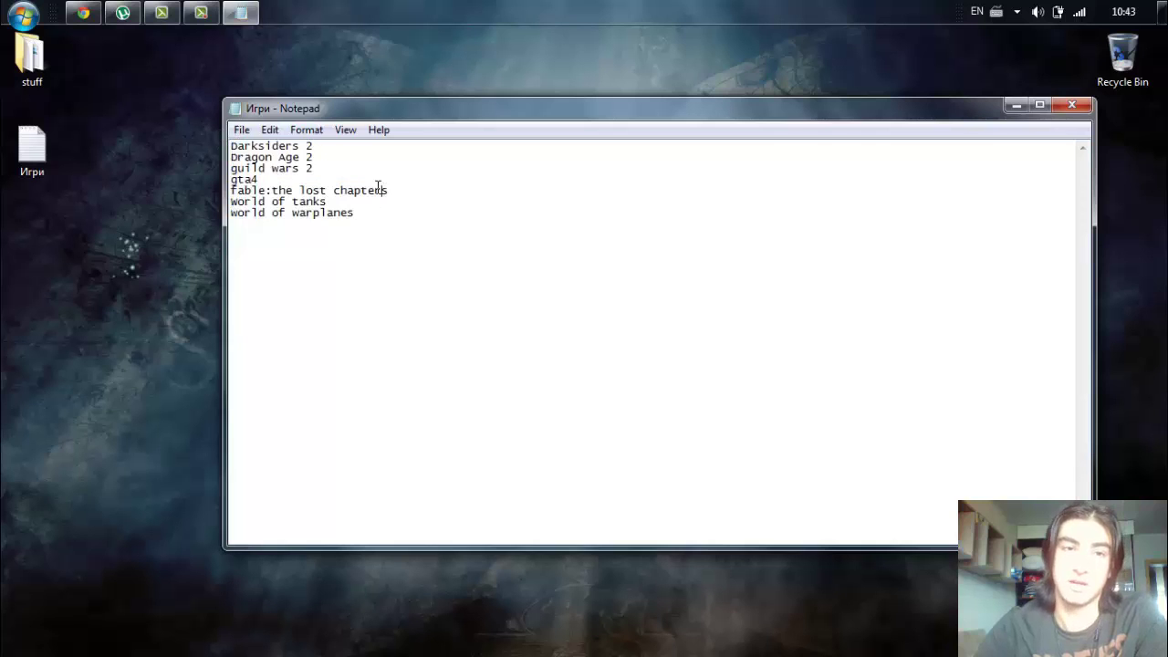
pyautogui.click(1071, 105)
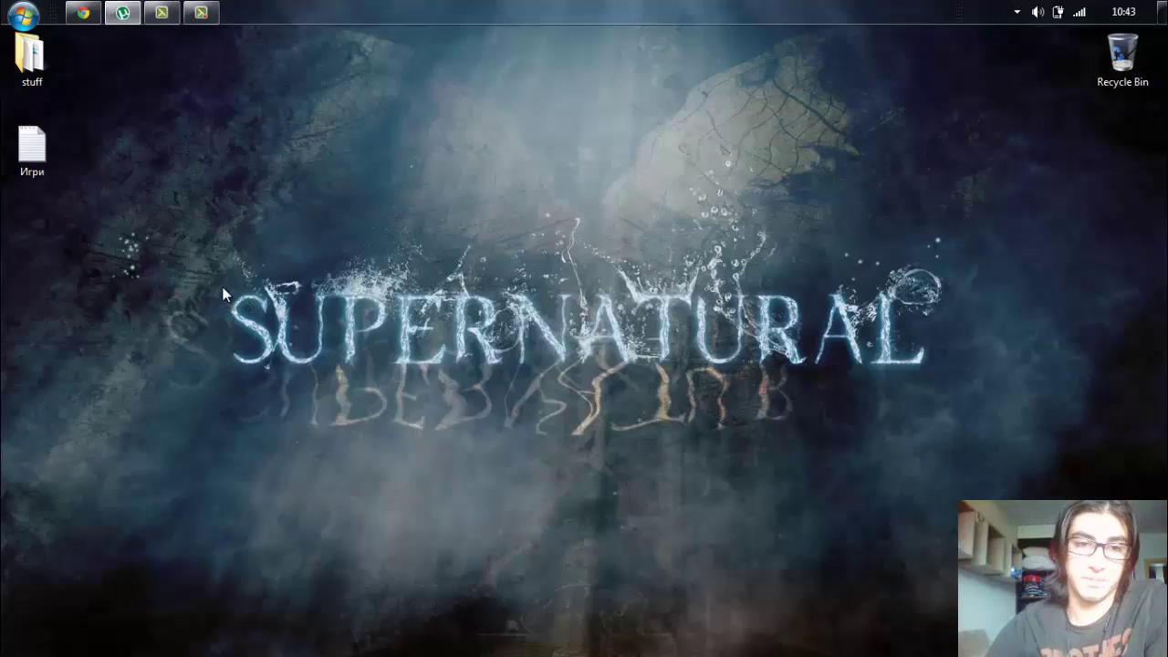
# - Switch to Google Chrome, go to google.com and search for "rocket dock"
pyautogui.click(94, 15)
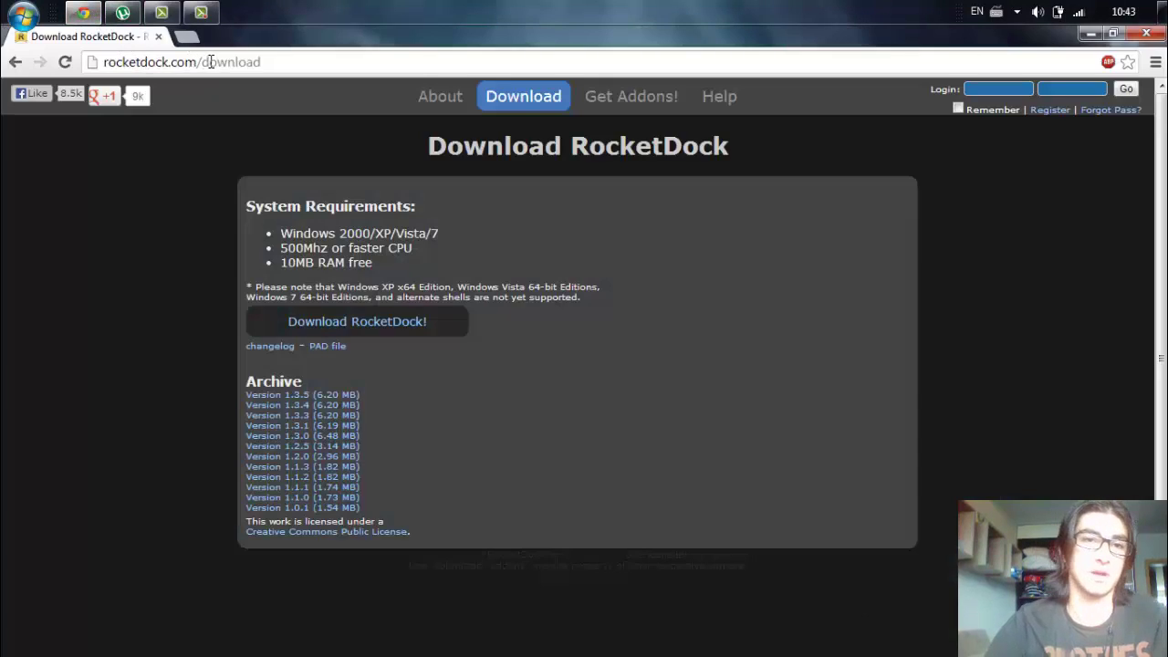
pyautogui.click(273, 61)
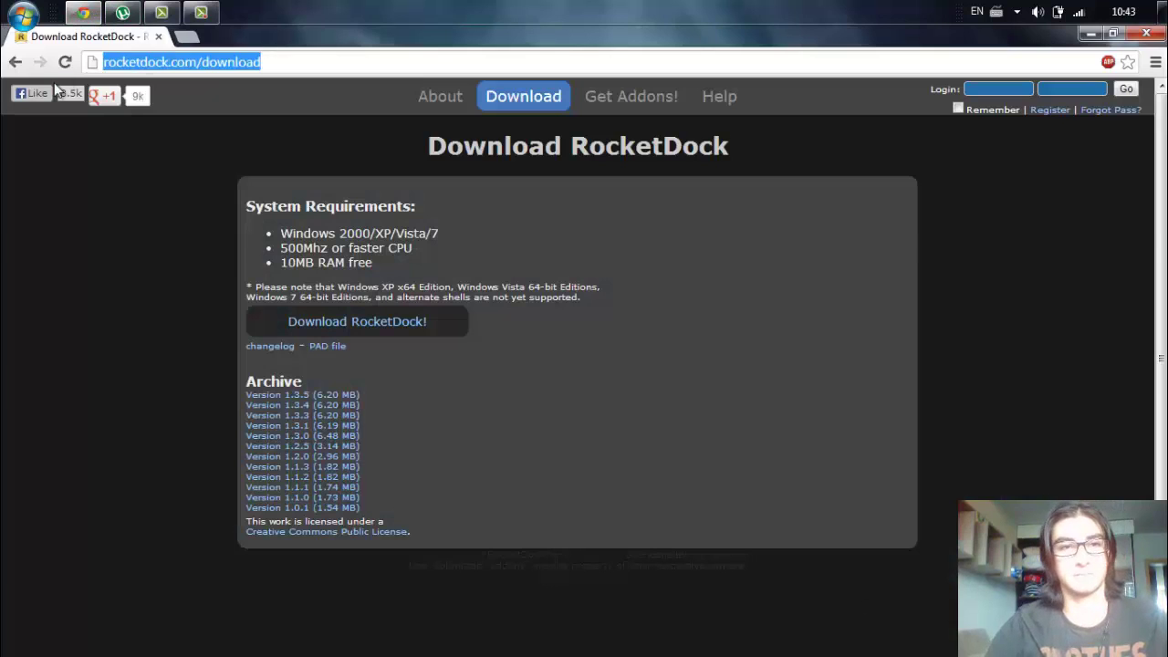
pyautogui.write('google.com')
pyautogui.press('Return')
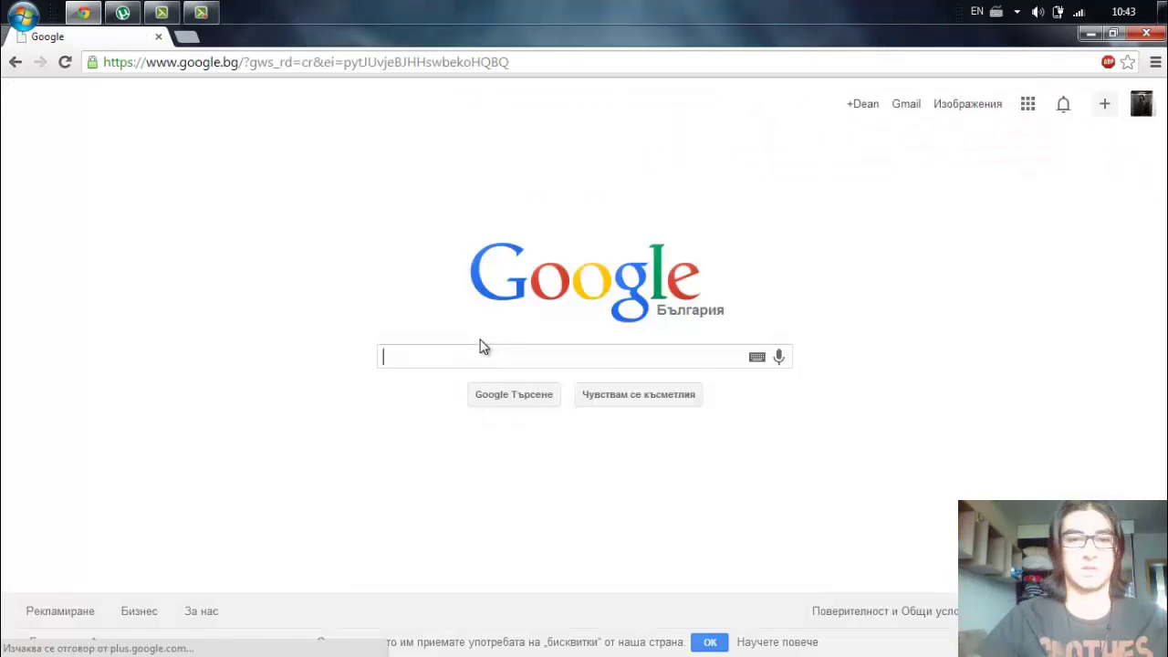
pyautogui.write('rocket dock')
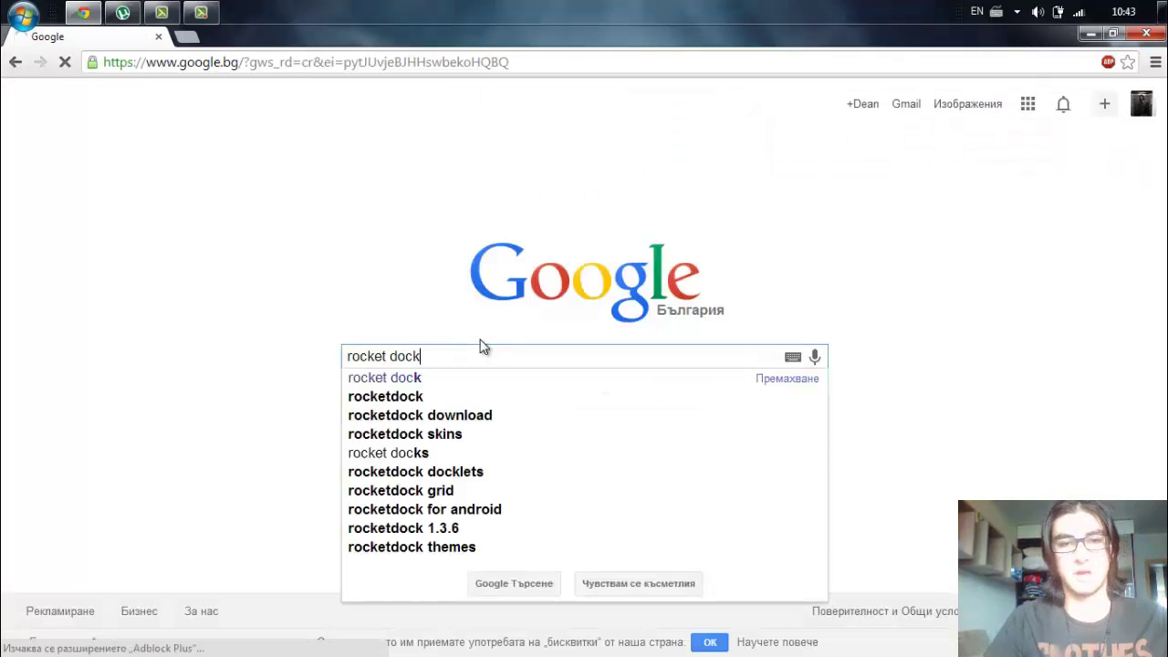
pyautogui.press('Return')
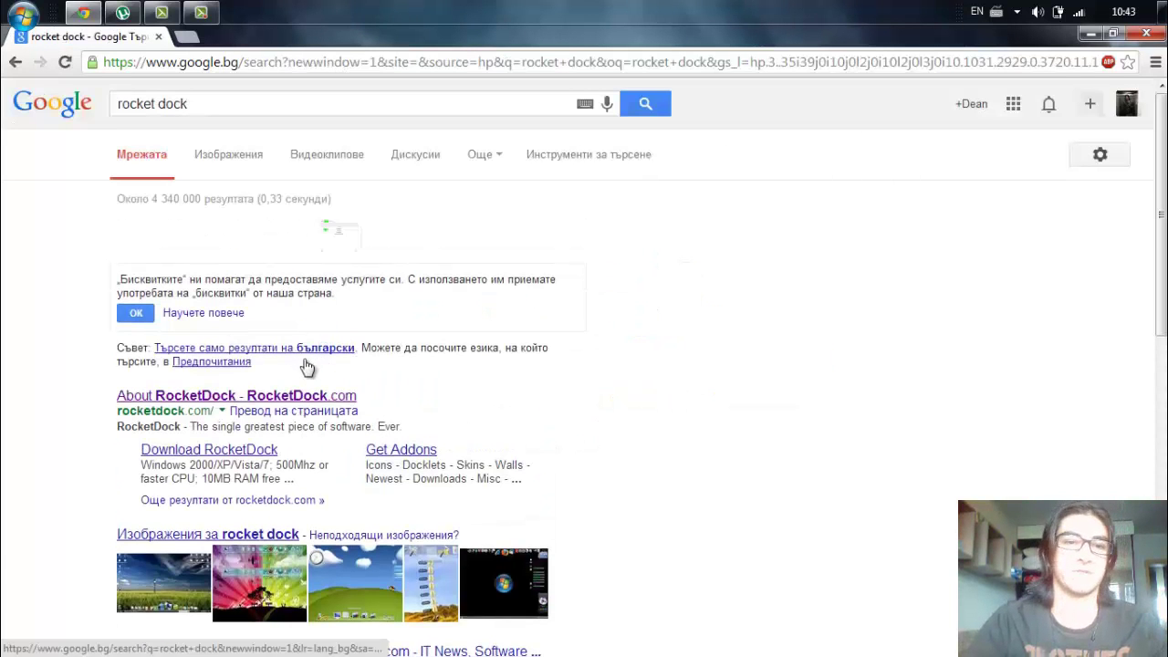
# - Open the RocketDock website from the results, close the search tab, and read the system requirements on its Download page
pyautogui.click(311, 405)
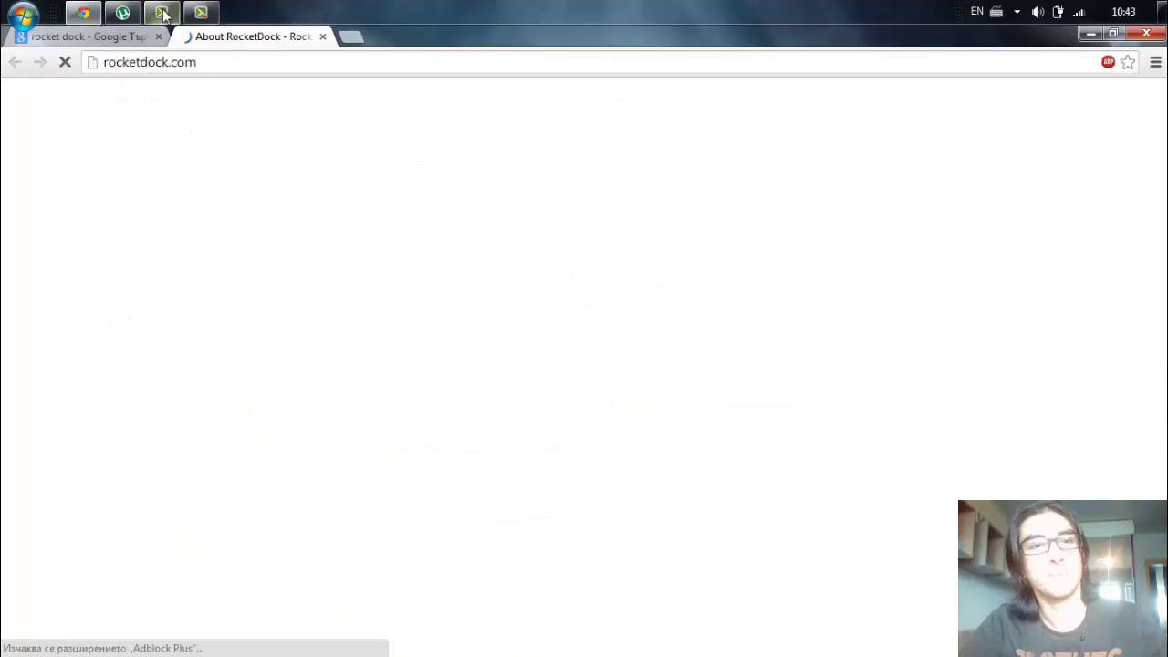
pyautogui.click(158, 36)
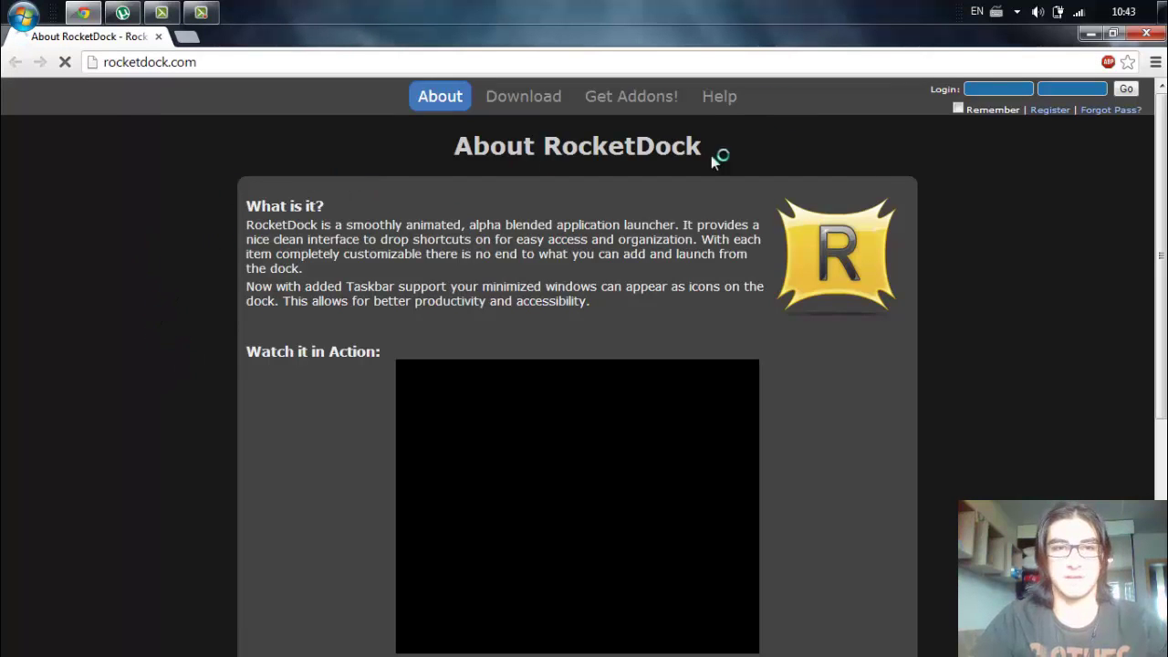
pyautogui.click(526, 97)
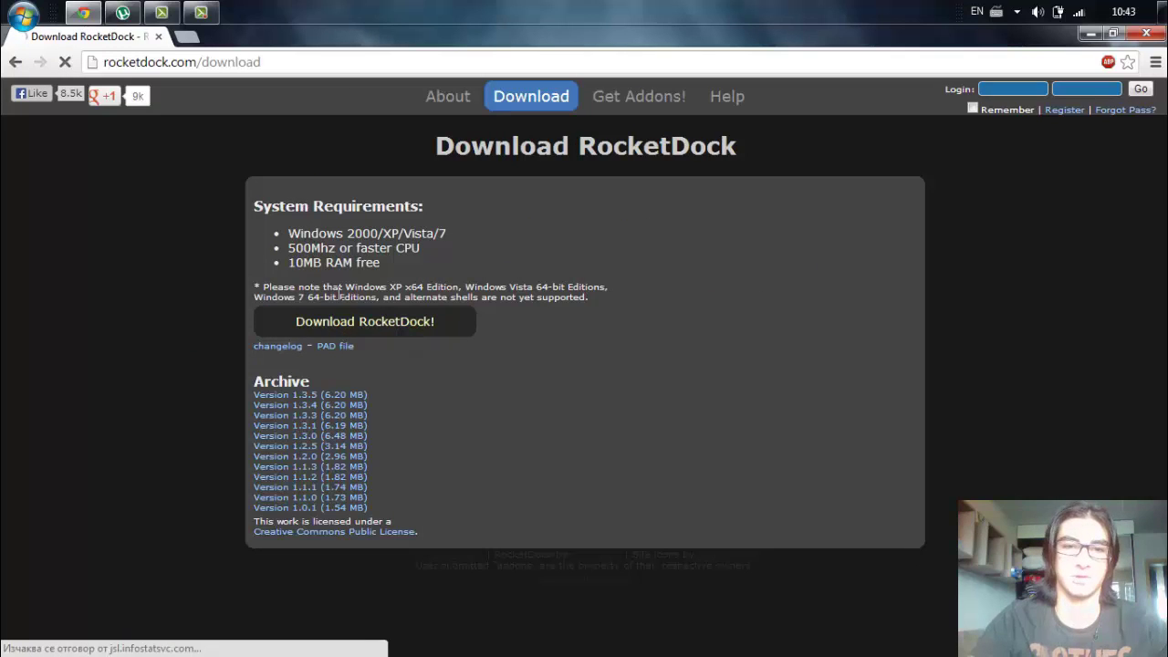
pyautogui.moveTo(268, 279); pyautogui.dragTo(574, 295)
pyautogui.click(616, 305)
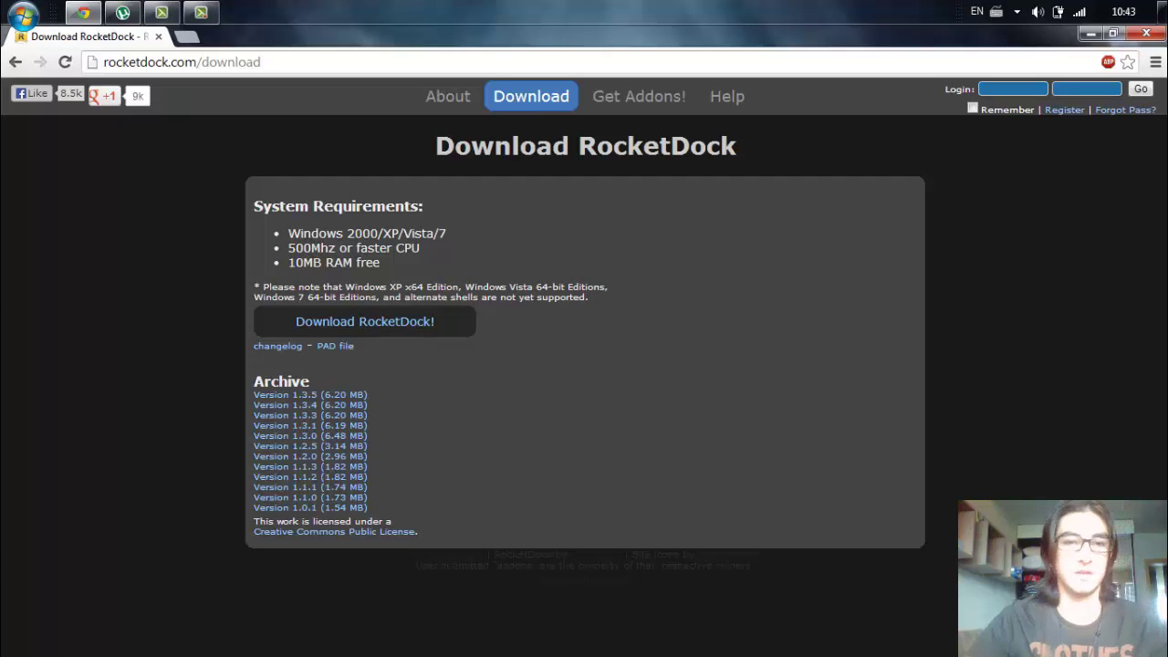
# - Run the downloaded RocketDock 1.3.5 installer with English as the setup language and continue past the running-instance warning
pyautogui.moveTo(535, 652)
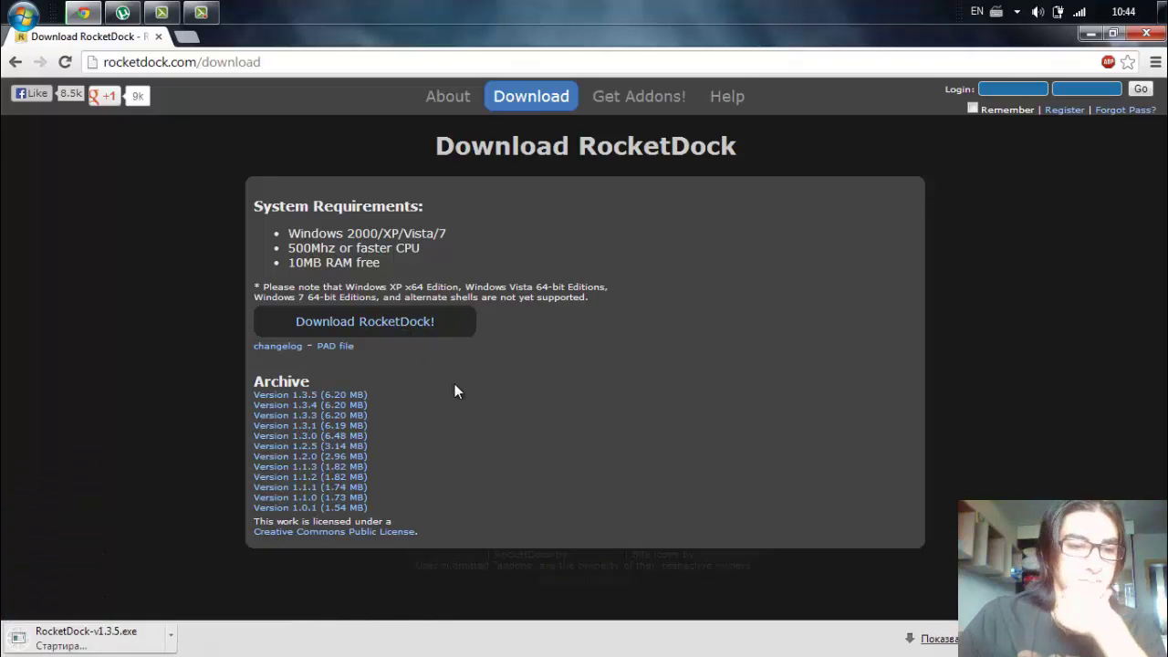
pyautogui.click(636, 364)
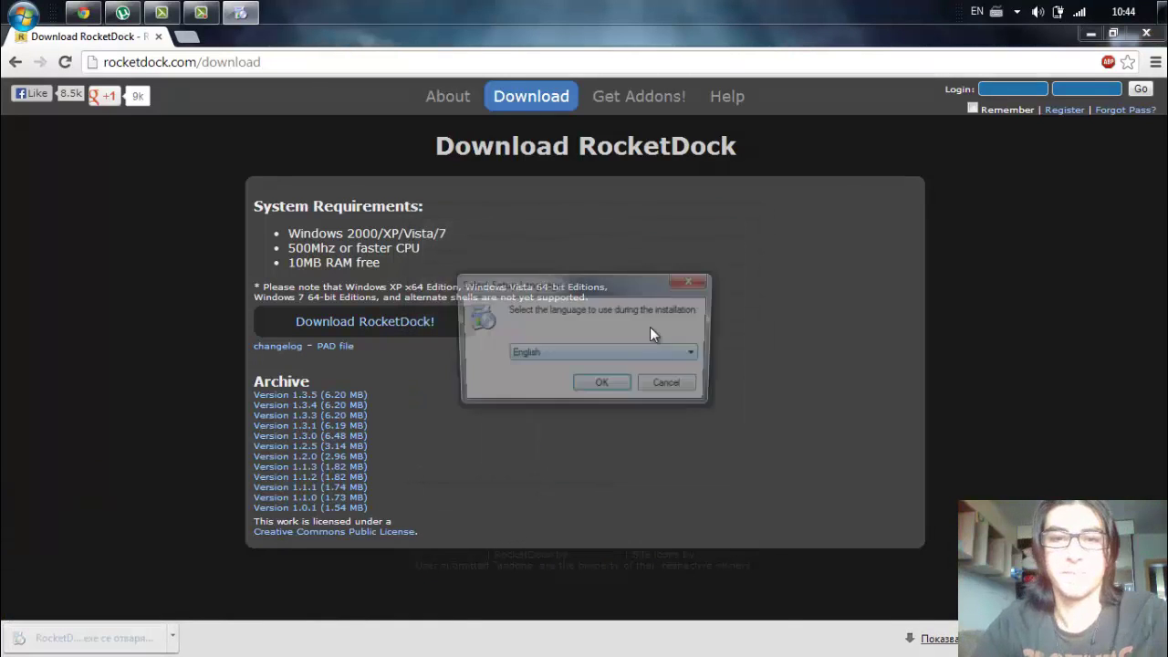
pyautogui.click(602, 388)
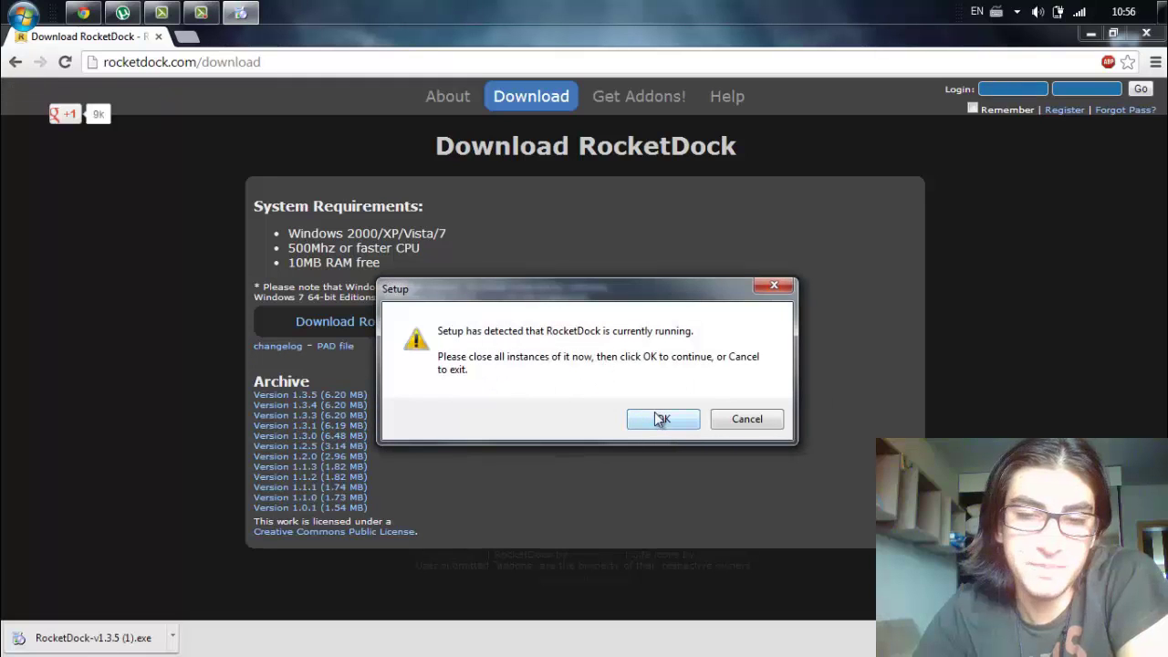
pyautogui.click(657, 420)
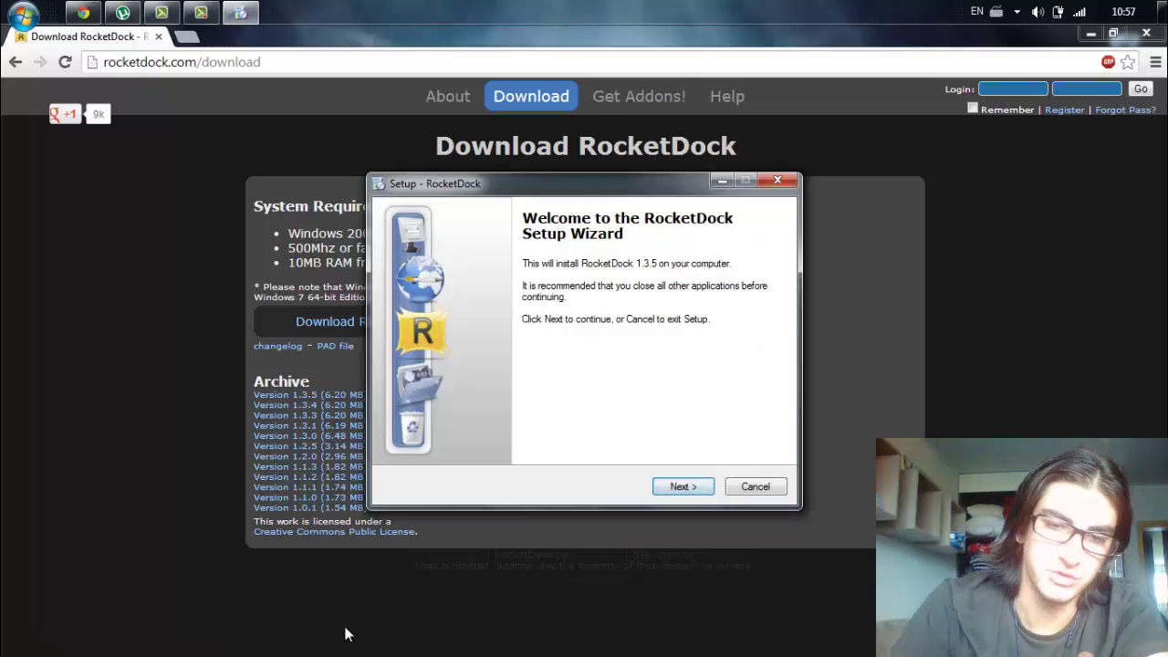
# - Accept the license agreement in the RocketDock setup wizard, proceed to the destination location page, and exit the setup
pyautogui.click(685, 488)
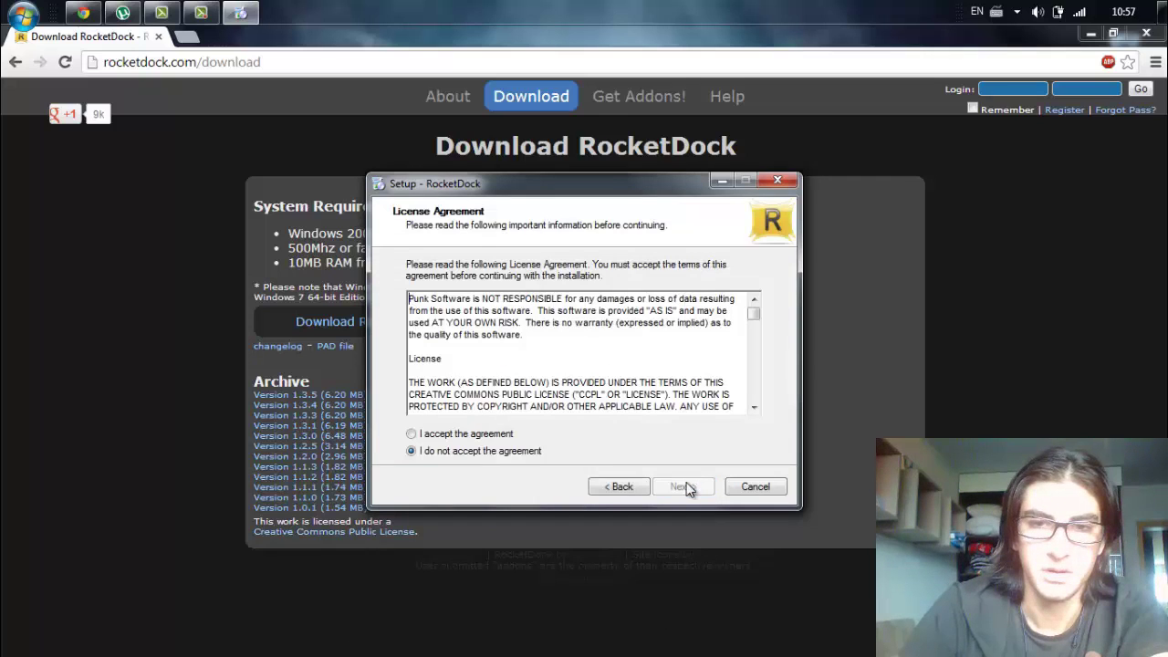
pyautogui.click(519, 438)
pyautogui.click(675, 488)
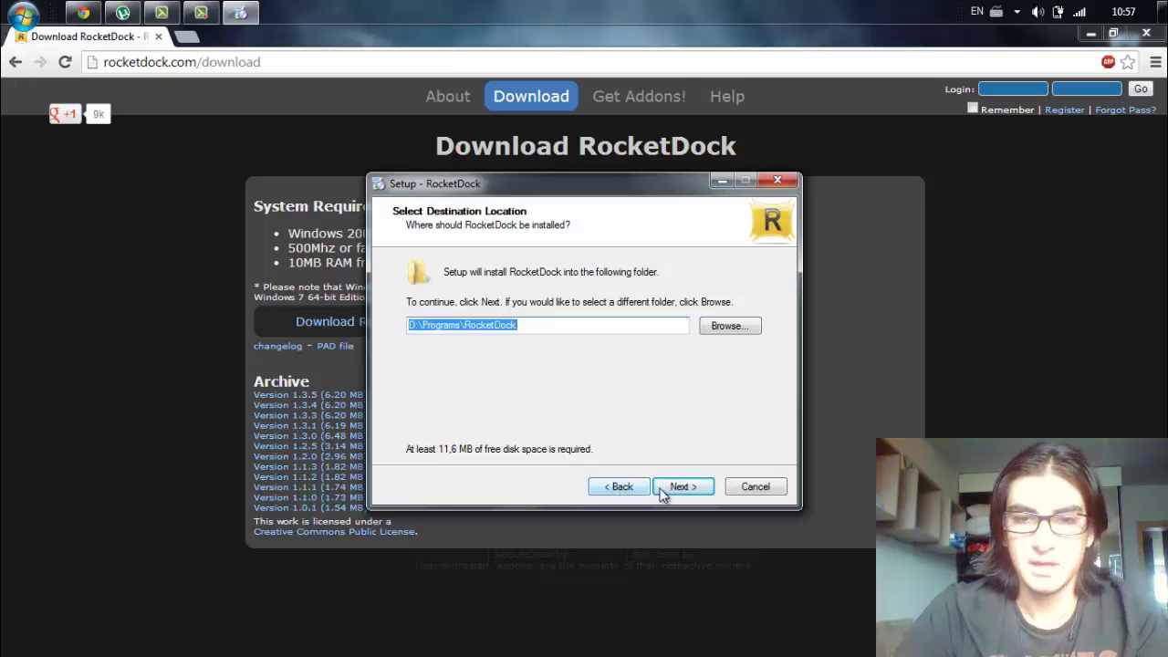
pyautogui.click(768, 487)
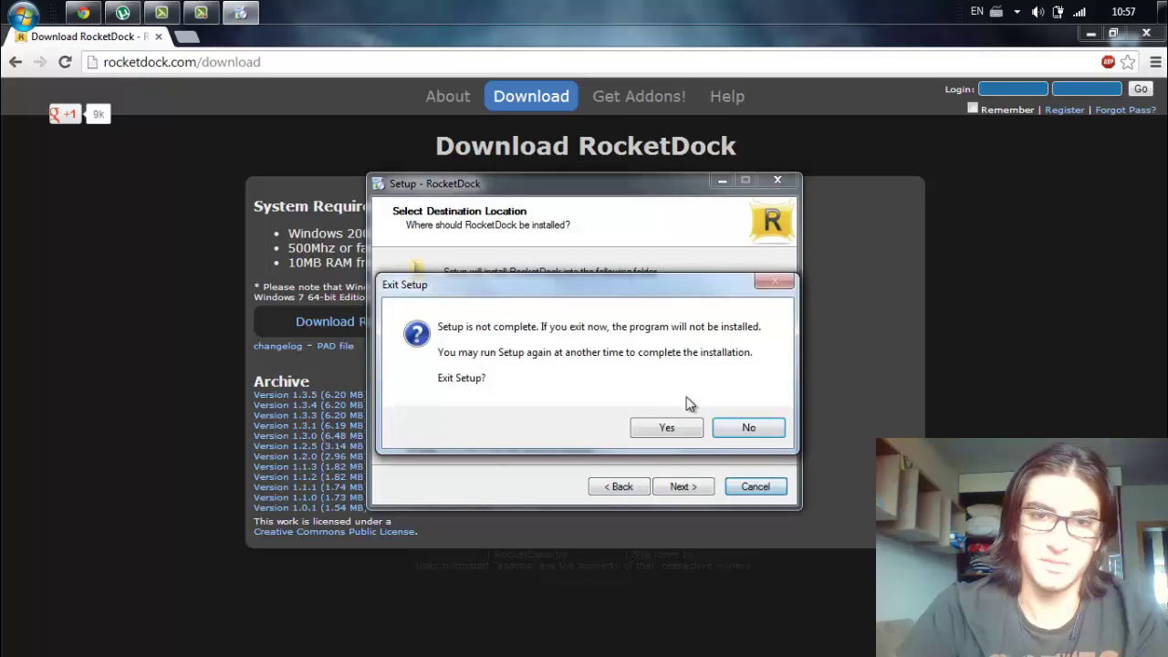
pyautogui.click(668, 429)
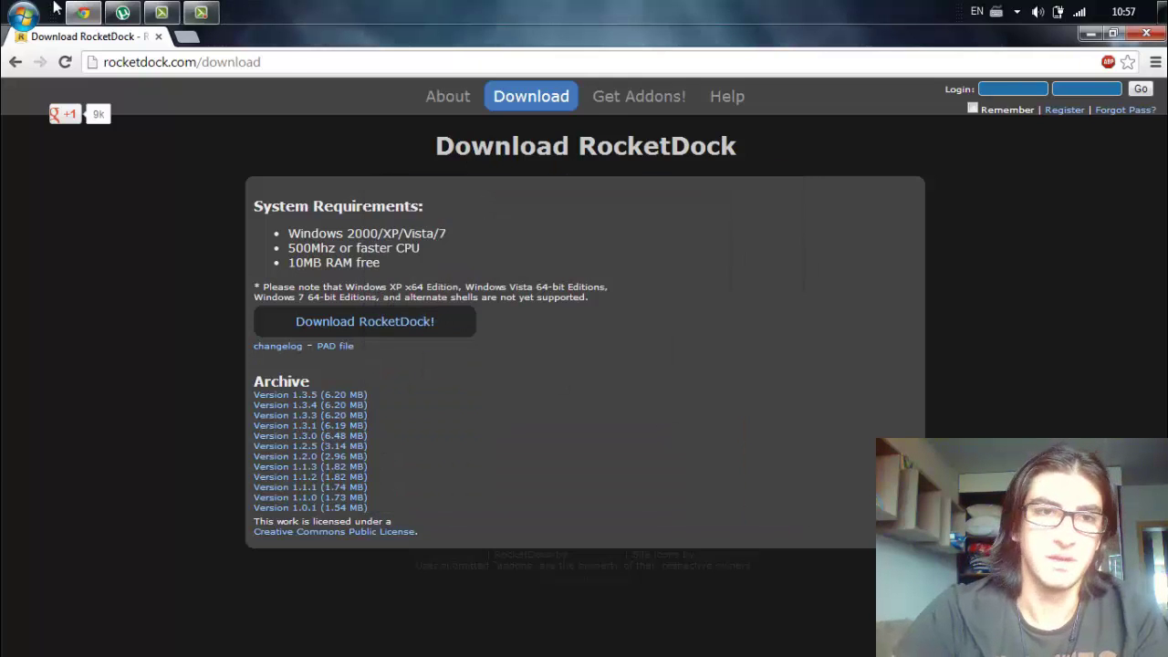
pyautogui.click(28, 12)
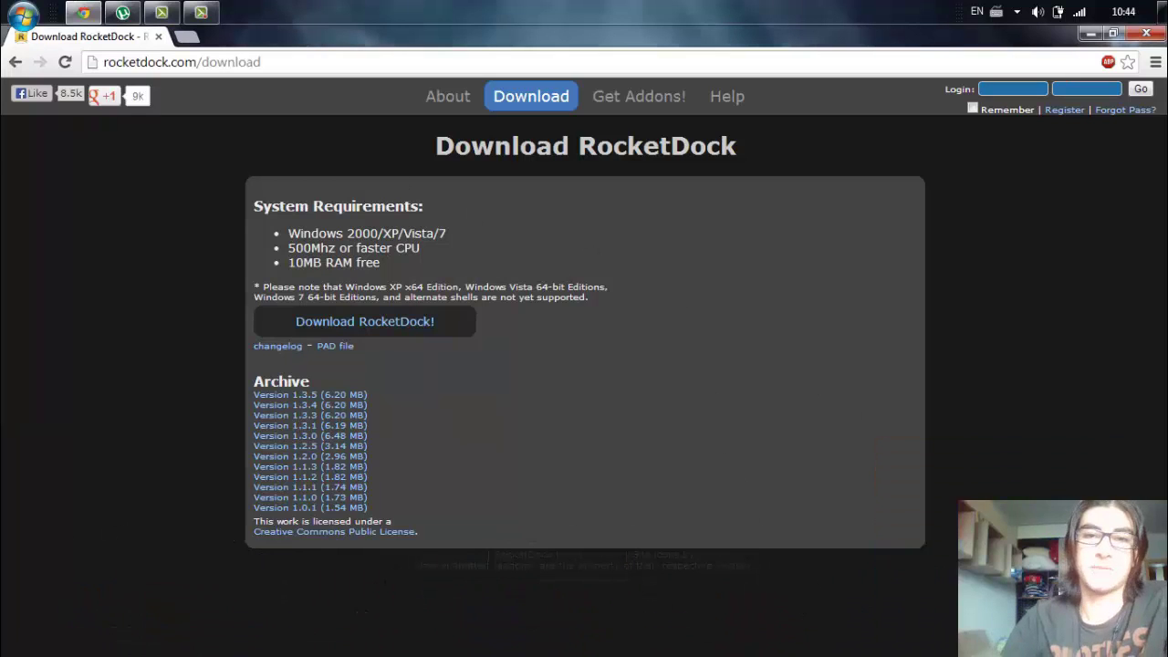
# - Open the icon settings of the dock's Google Chrome item and choose another Google Chrome icon from the available icons
pyautogui.moveTo(784, 647)
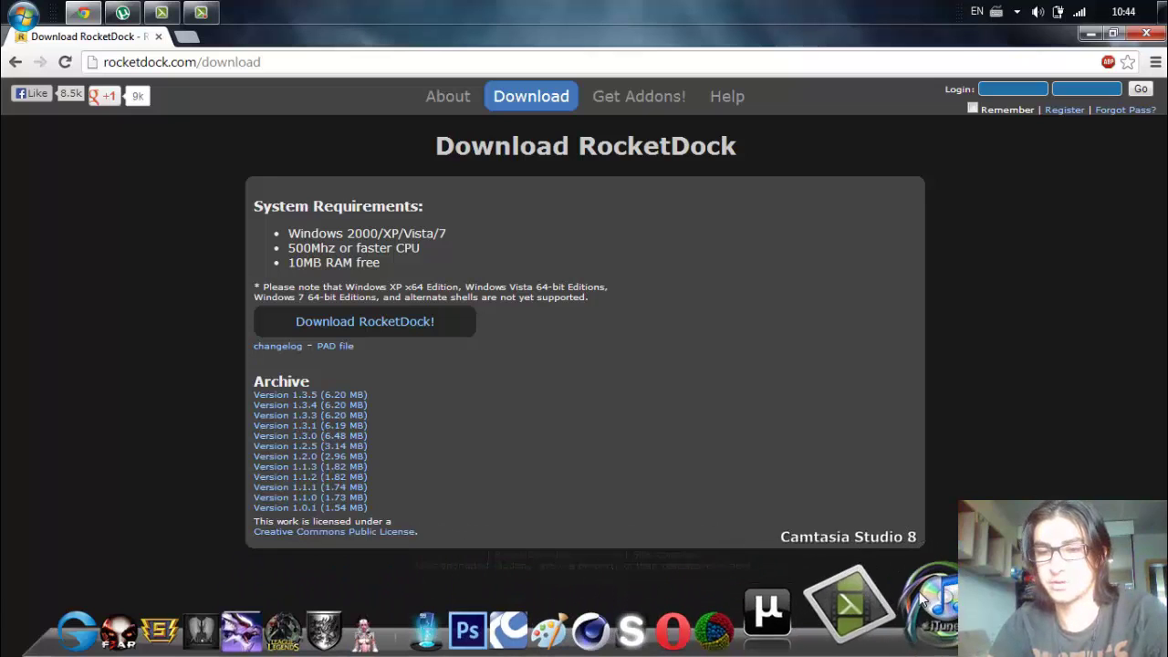
pyautogui.rightClick(805, 612)
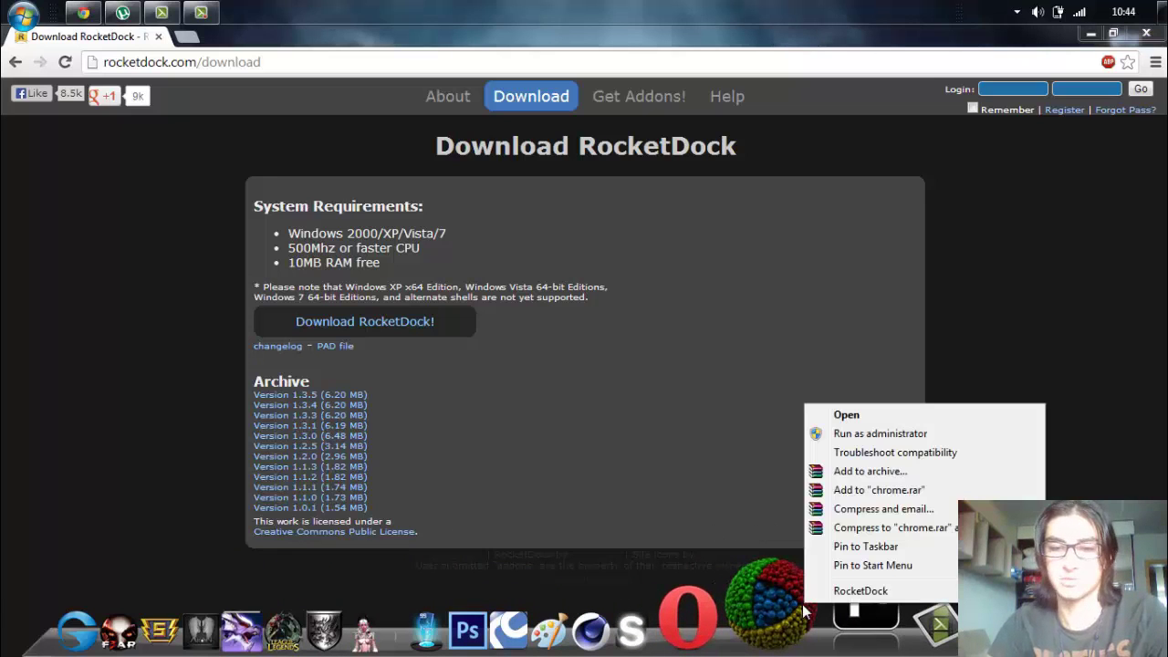
pyautogui.moveTo(860, 590)
pyautogui.click(716, 445)
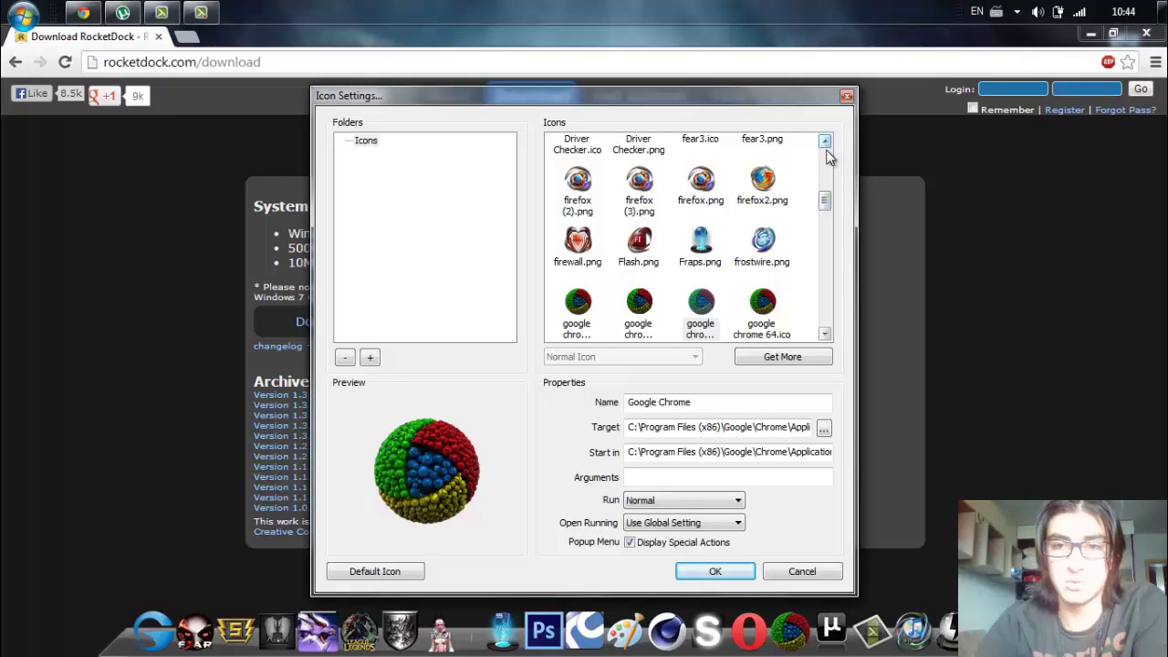
pyautogui.moveTo(826, 201); pyautogui.dragTo(836, 240)
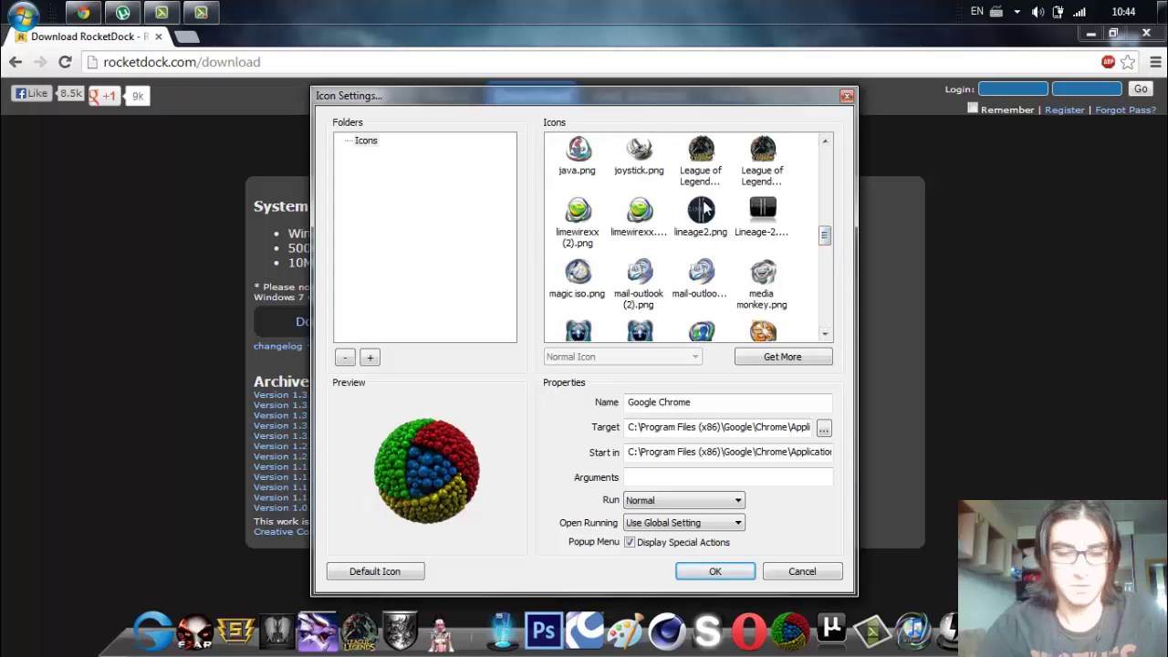
pyautogui.scroll(3, 629, 208)
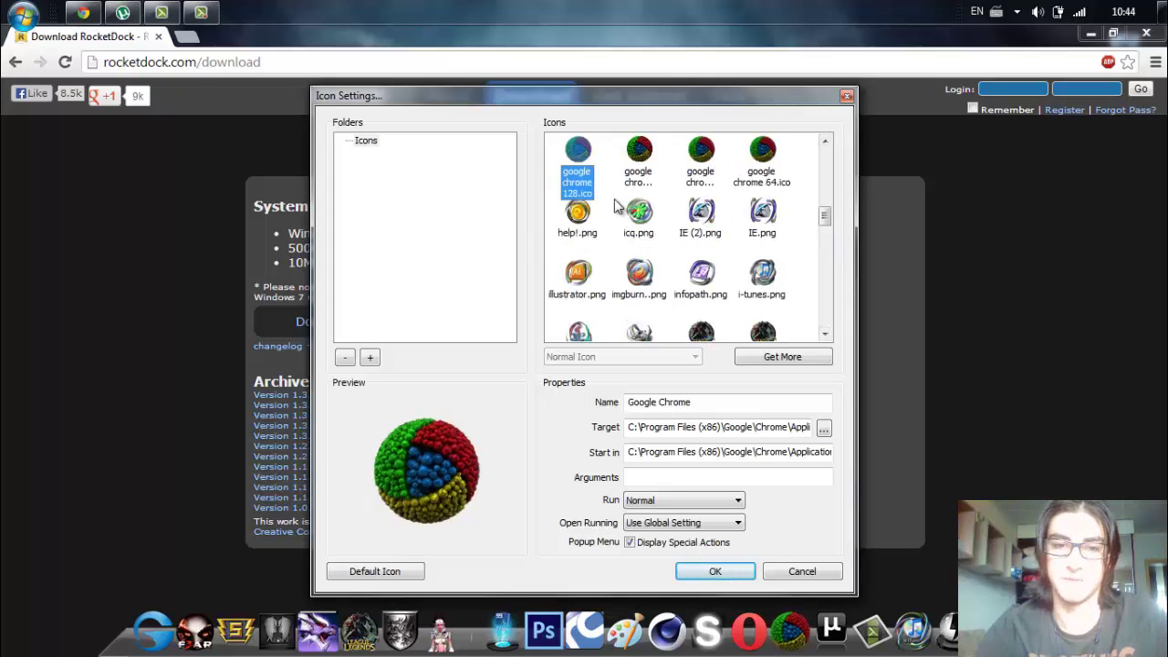
pyautogui.doubleClick(634, 178)
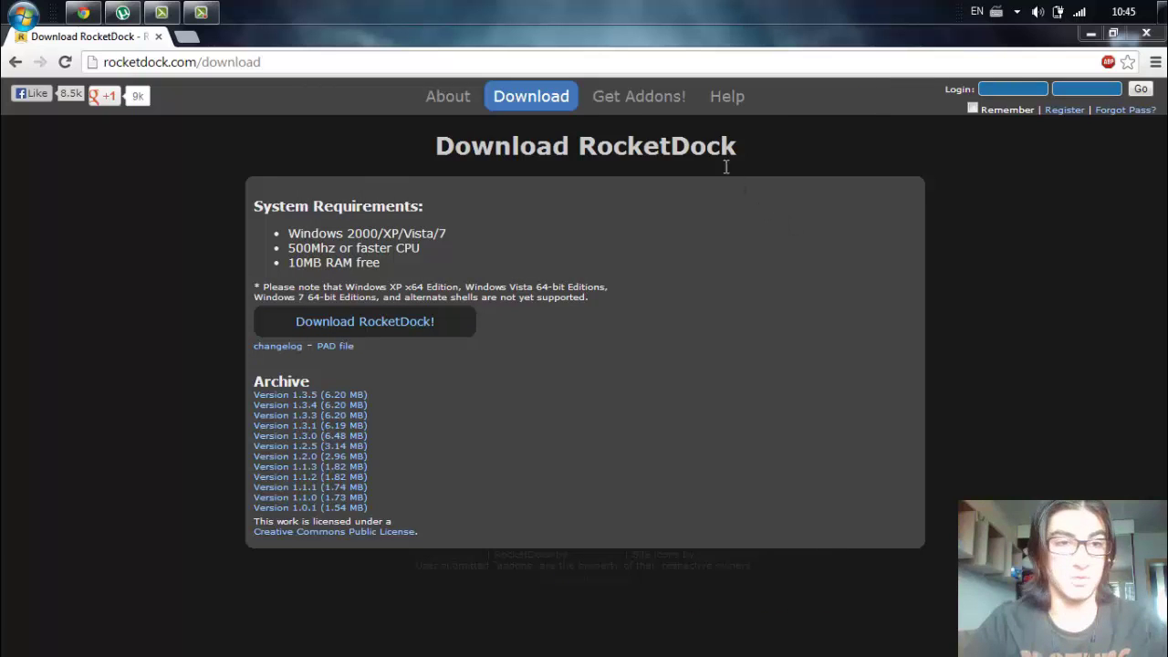
# - Go to the Icons category of the RocketDock add-ons and browse the popular icon packs
pyautogui.click(638, 103)
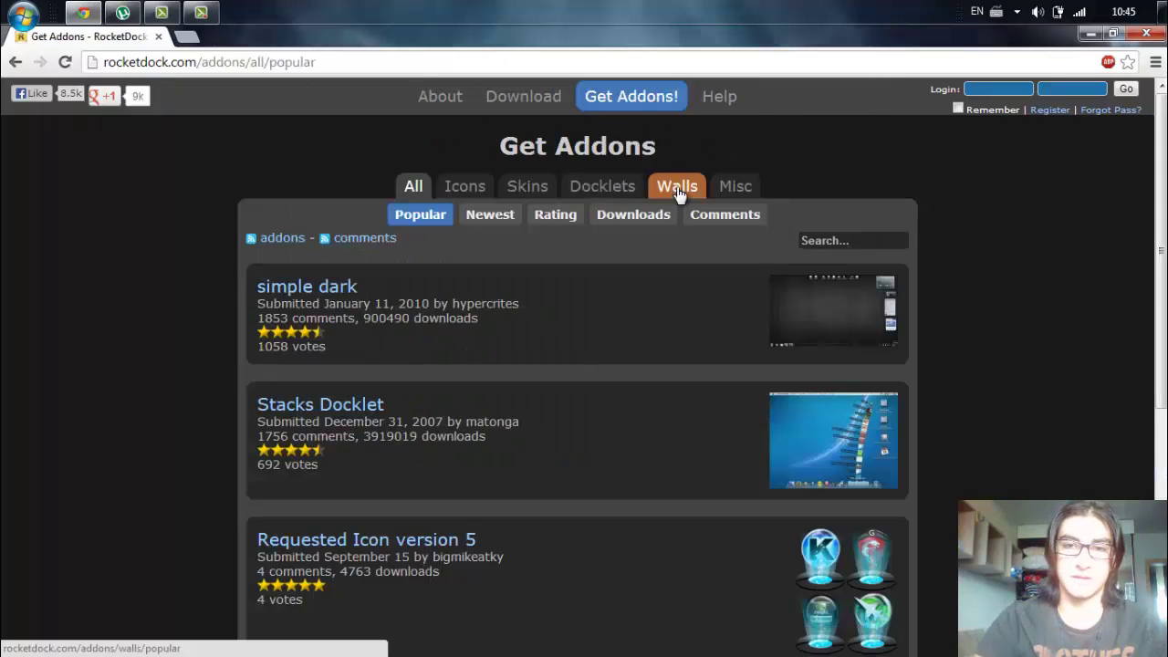
pyautogui.click(464, 186)
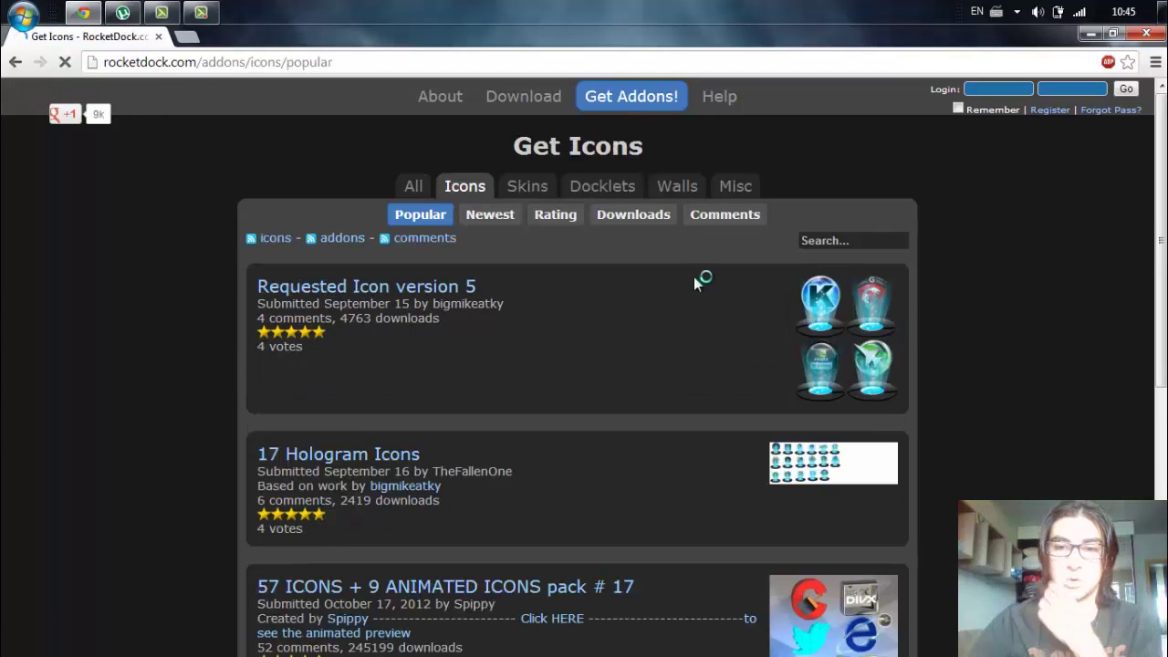
pyautogui.scroll(-5, 693, 276)
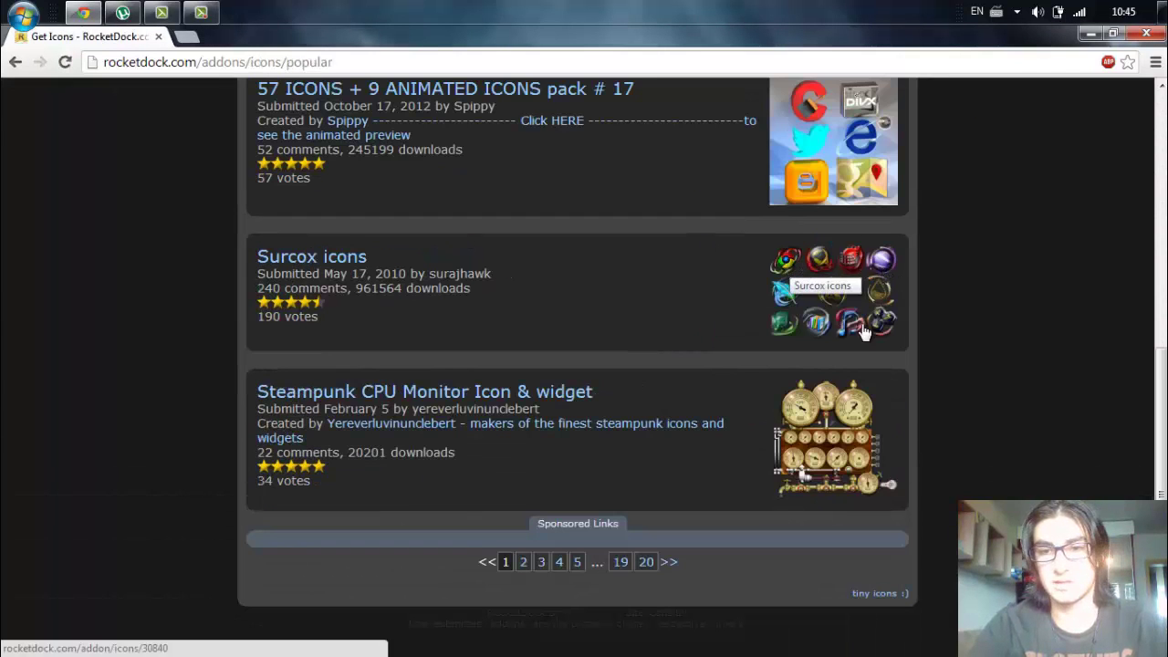
pyautogui.scroll(1, 790, 483)
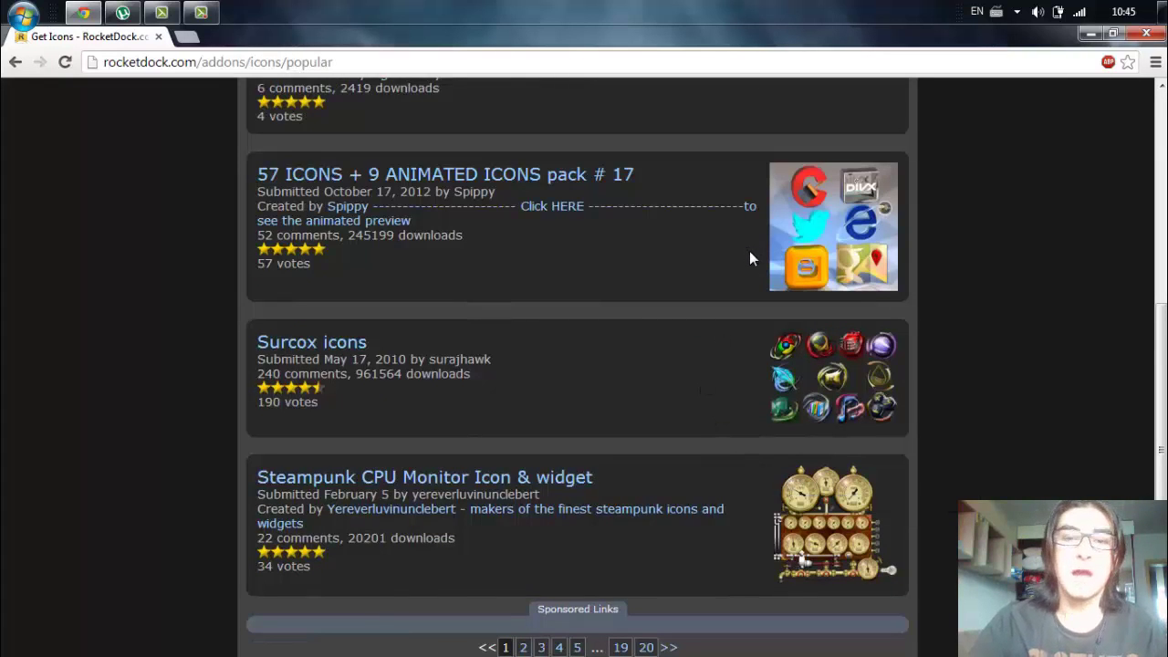
# - Download the "57 ICONS + 9 ANIMATED ICONS pack # 17" file and open the downloaded 97-Animated-Icon-Pack--17.zip archive
pyautogui.moveTo(588, 652)
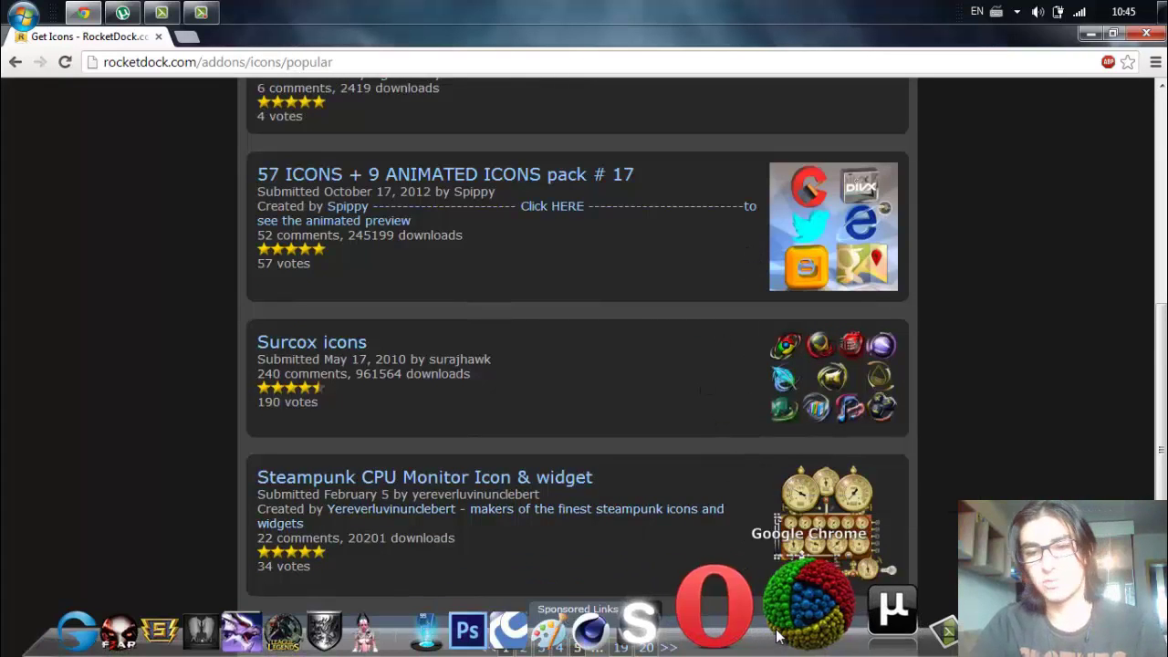
pyautogui.click(542, 175)
pyautogui.scroll(-7, 324, 600)
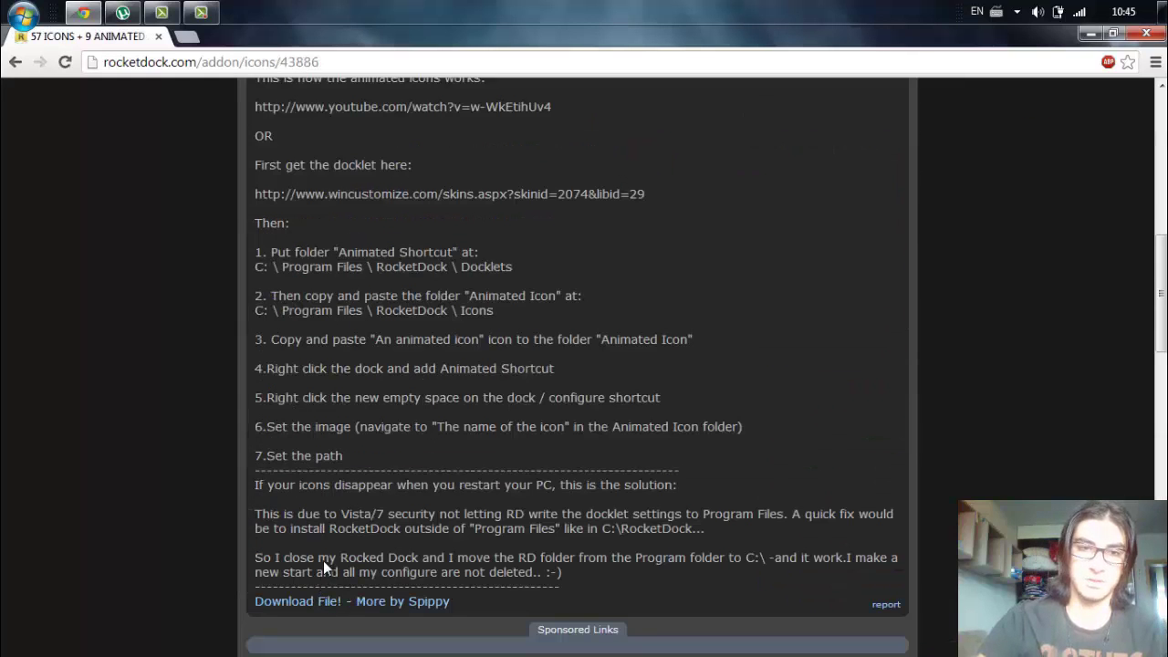
pyautogui.click(294, 601)
pyautogui.scroll(-10, 559, 308)
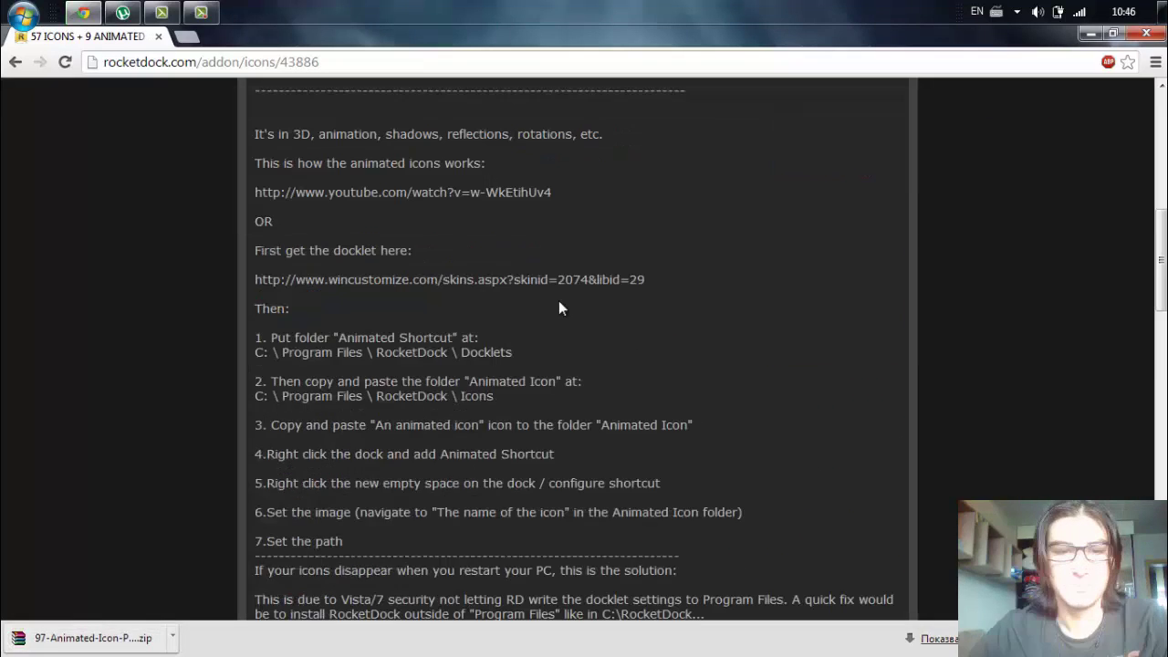
pyautogui.click(91, 636)
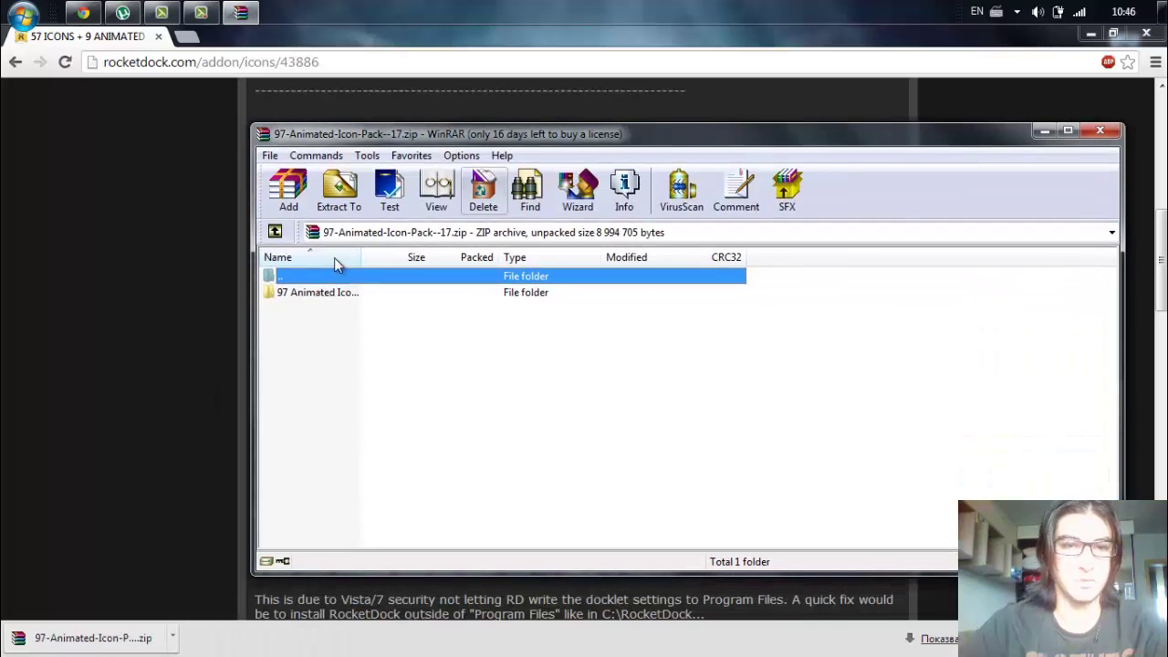
# - Open the 97 Animated Icon Pack 17 folder inside the archive and examine its Icons and Animated subfolders
pyautogui.doubleClick(309, 290)
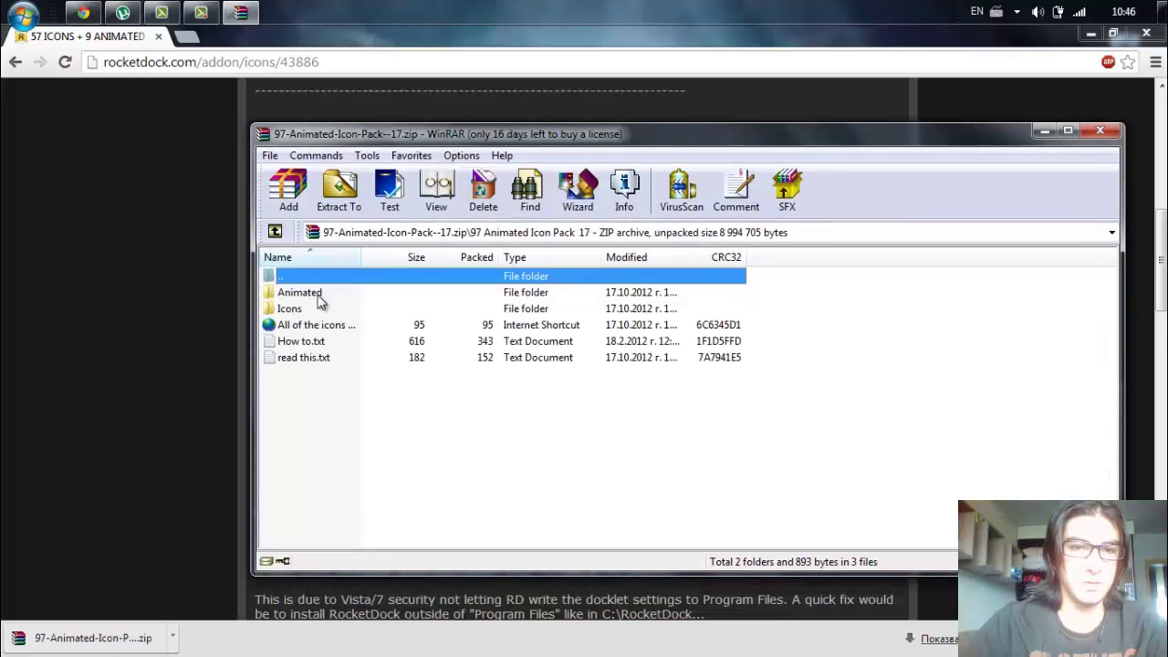
pyautogui.doubleClick(296, 308)
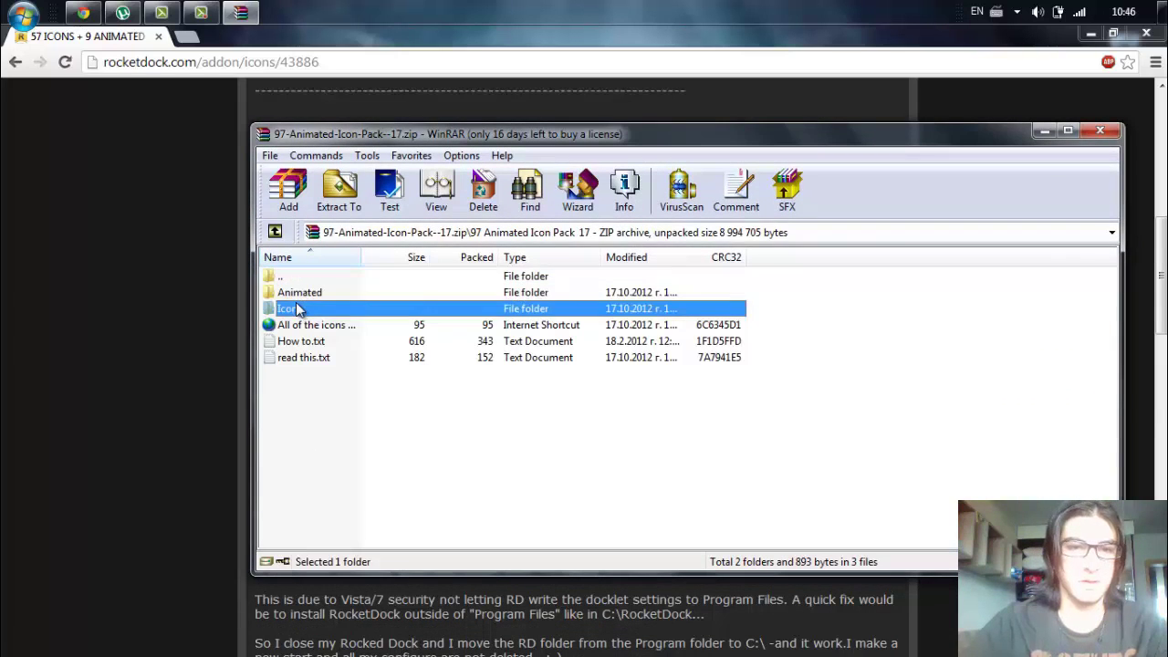
pyautogui.scroll(-7, 429, 294)
pyautogui.scroll(-6, 428, 294)
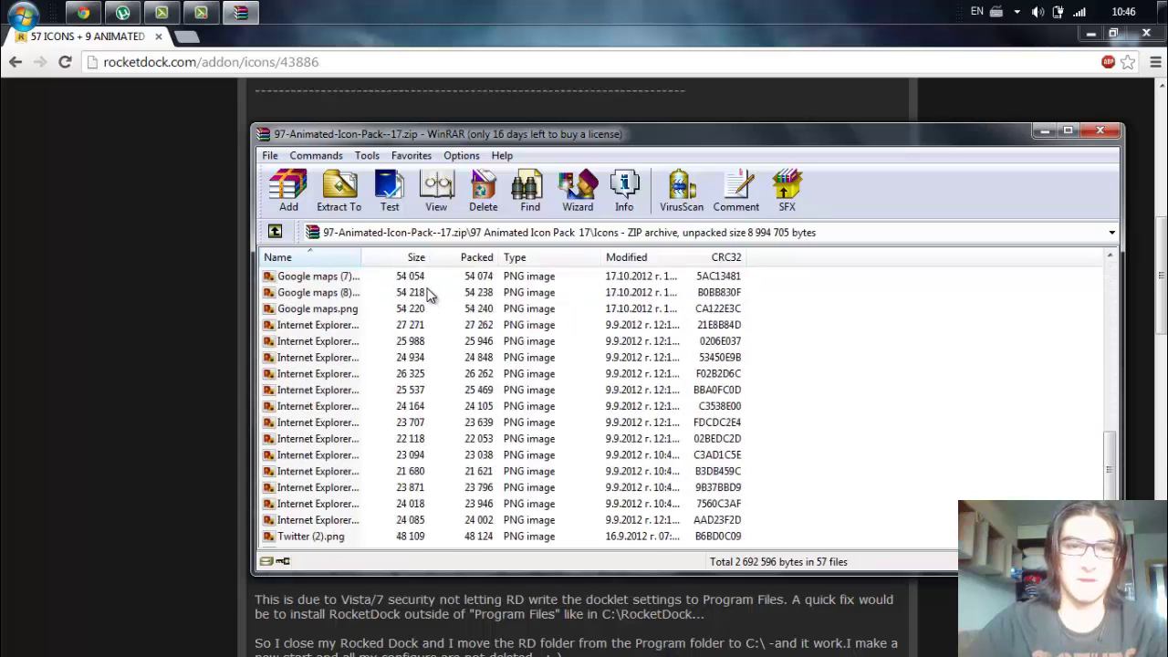
pyautogui.scroll(5, 429, 294)
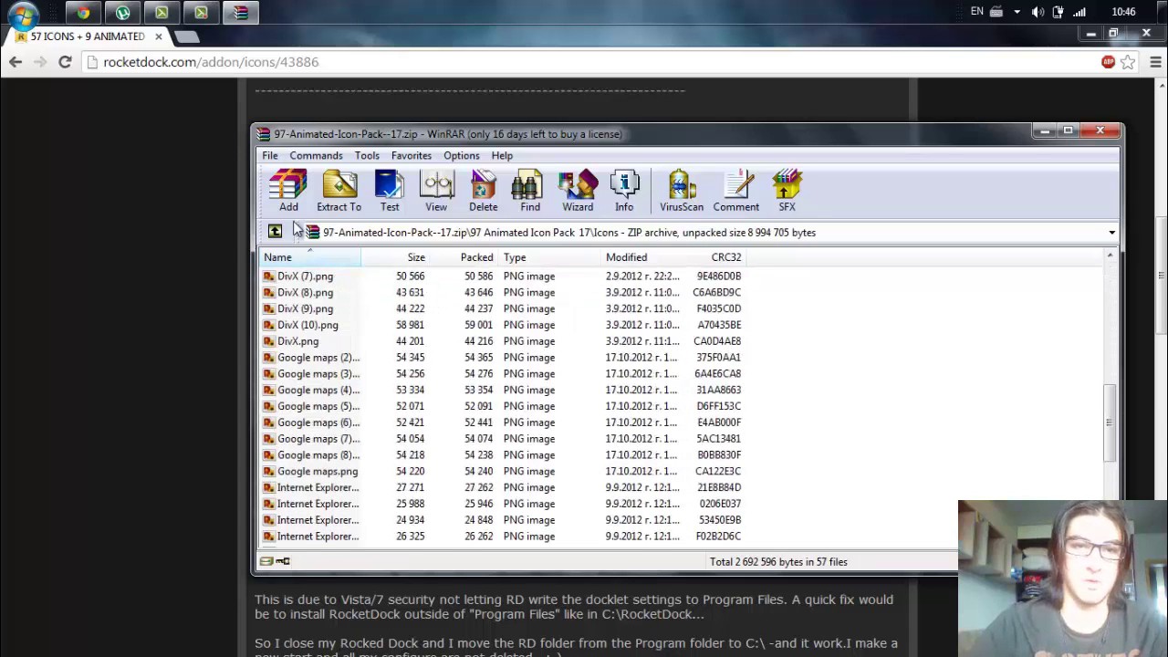
pyautogui.click(275, 232)
pyautogui.doubleClick(297, 292)
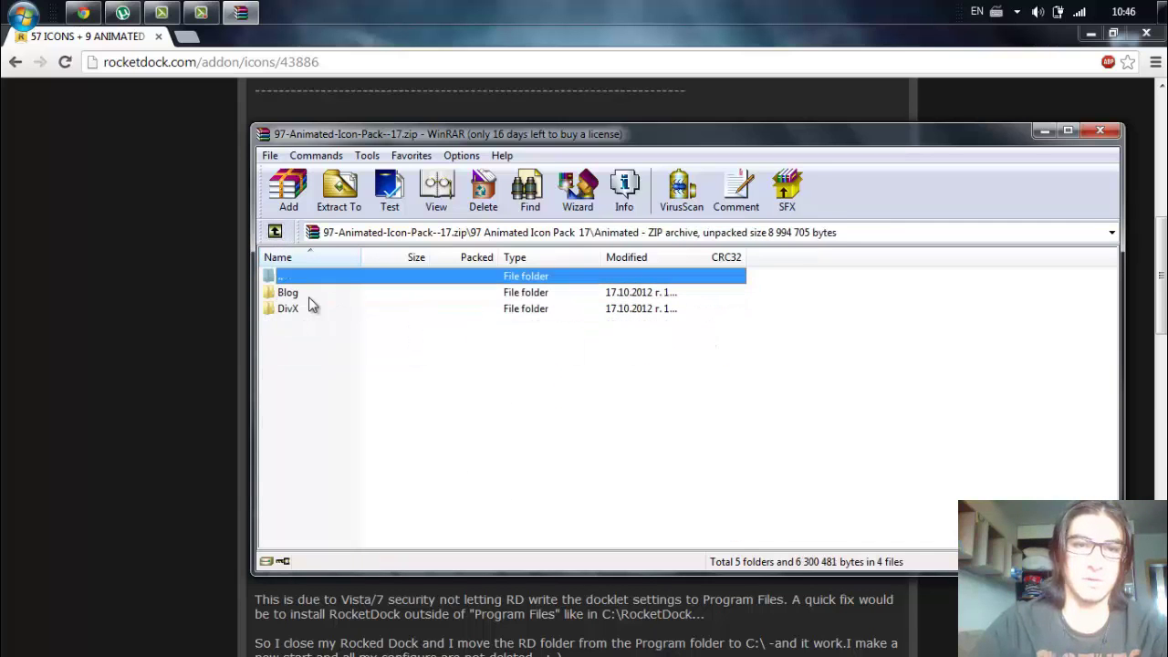
pyautogui.click(274, 231)
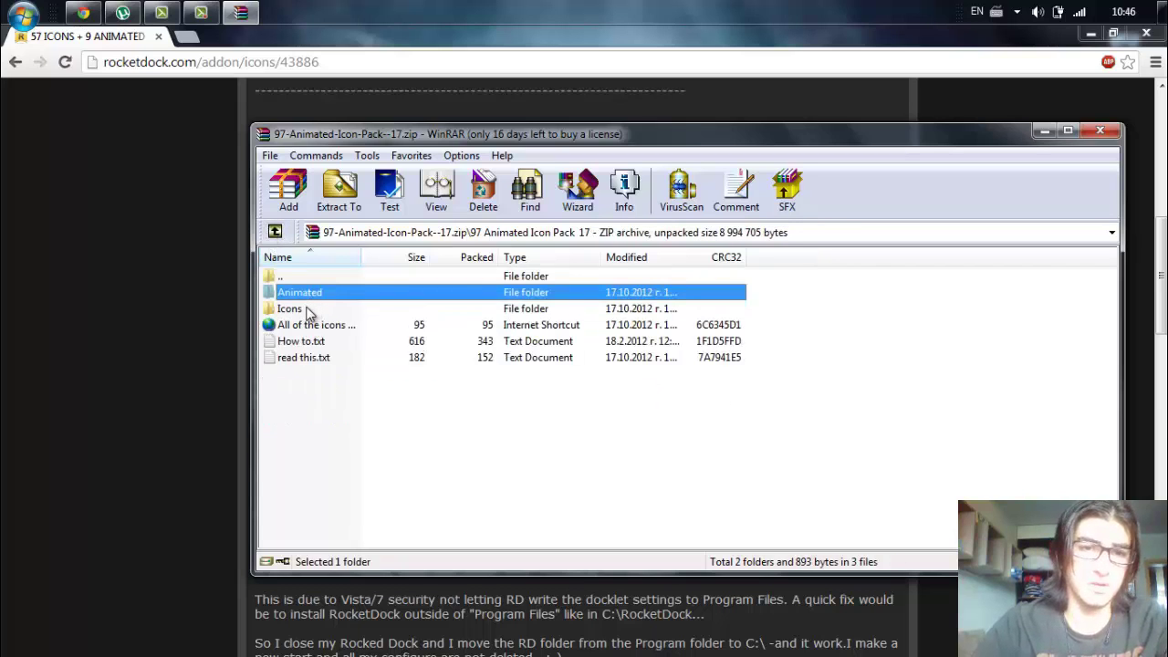
pyautogui.moveTo(409, 650)
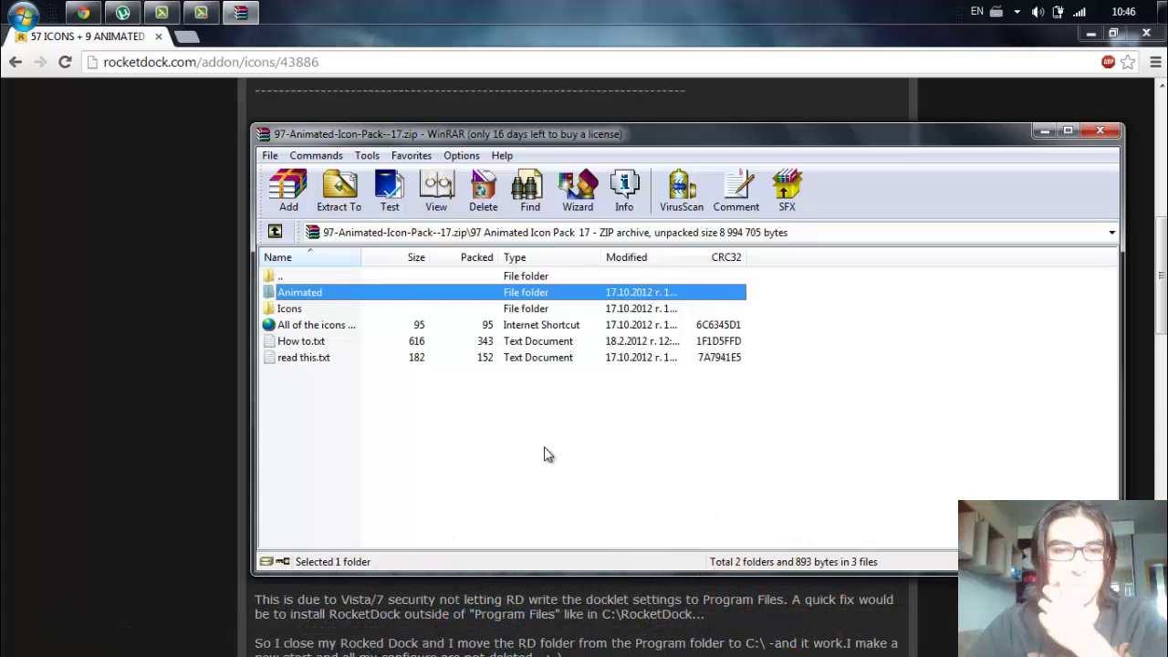
pyautogui.moveTo(284, 380)
pyautogui.mouseDown()
pyautogui.moveTo(301, 327)
pyautogui.moveTo(296, 386)
pyautogui.mouseUp()
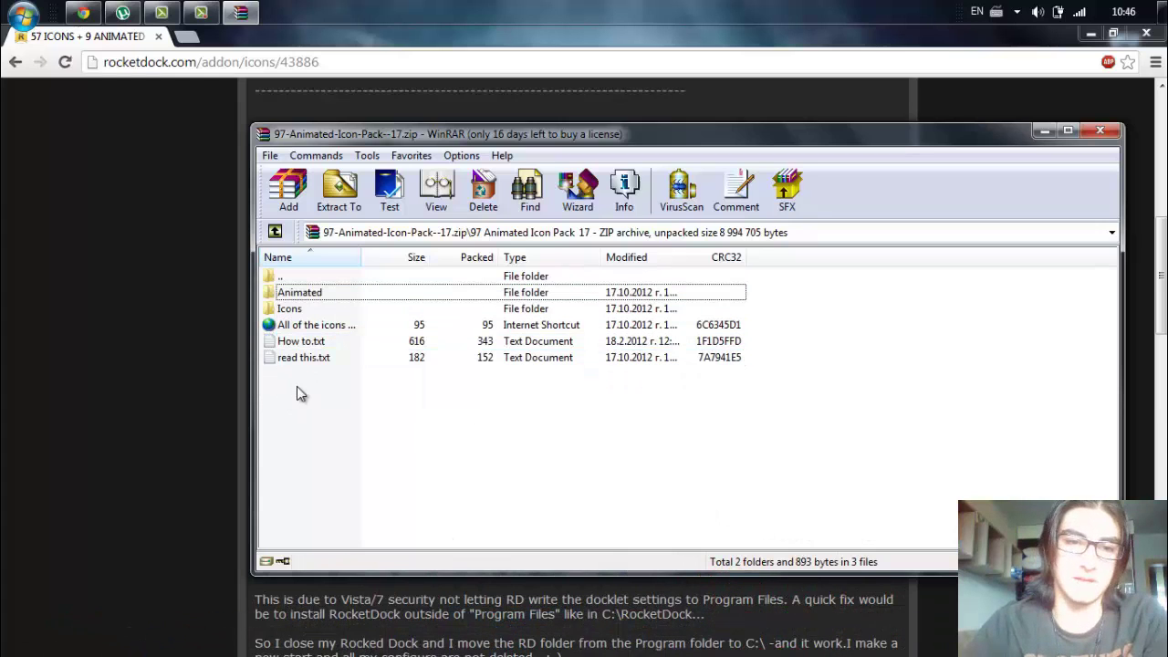
# - Open the pack's Icons folder in the archive, look through its PNG files, and minimize the browser window
pyautogui.doubleClick(301, 315)
pyautogui.scroll(-3, 1103, 369)
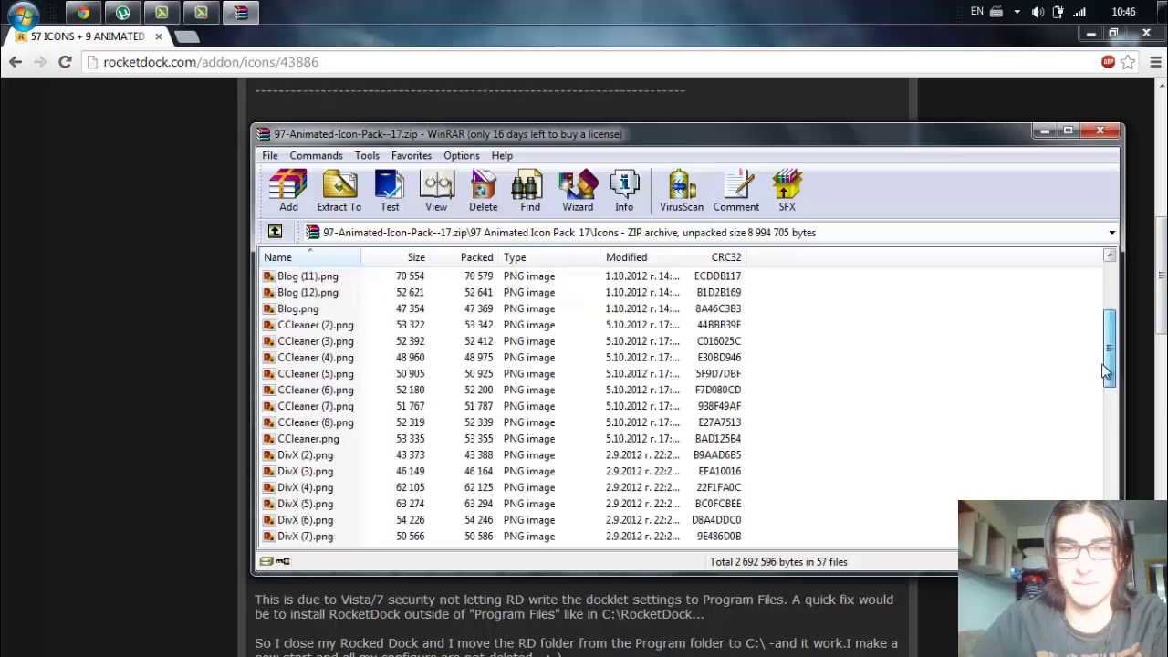
pyautogui.moveTo(1103, 370); pyautogui.dragTo(1107, 459)
pyautogui.click(1090, 34)
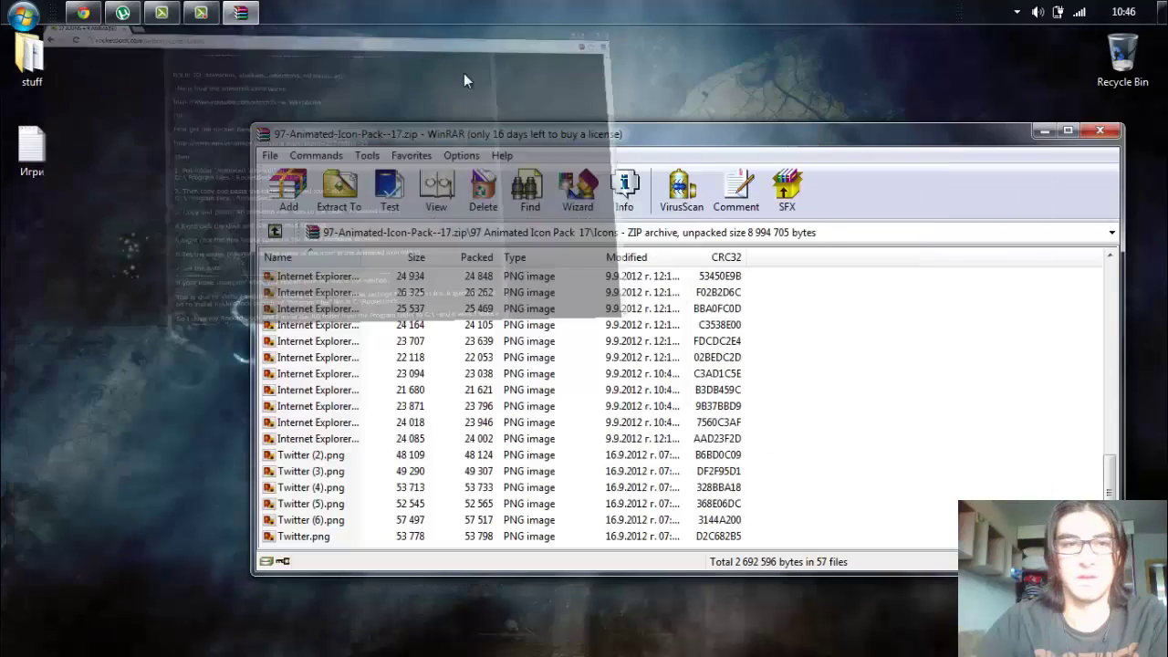
# - Open RocketDock's Icons folder at D:\Programs\RocketDock\Icons in Windows Explorer
pyautogui.click(22, 15)
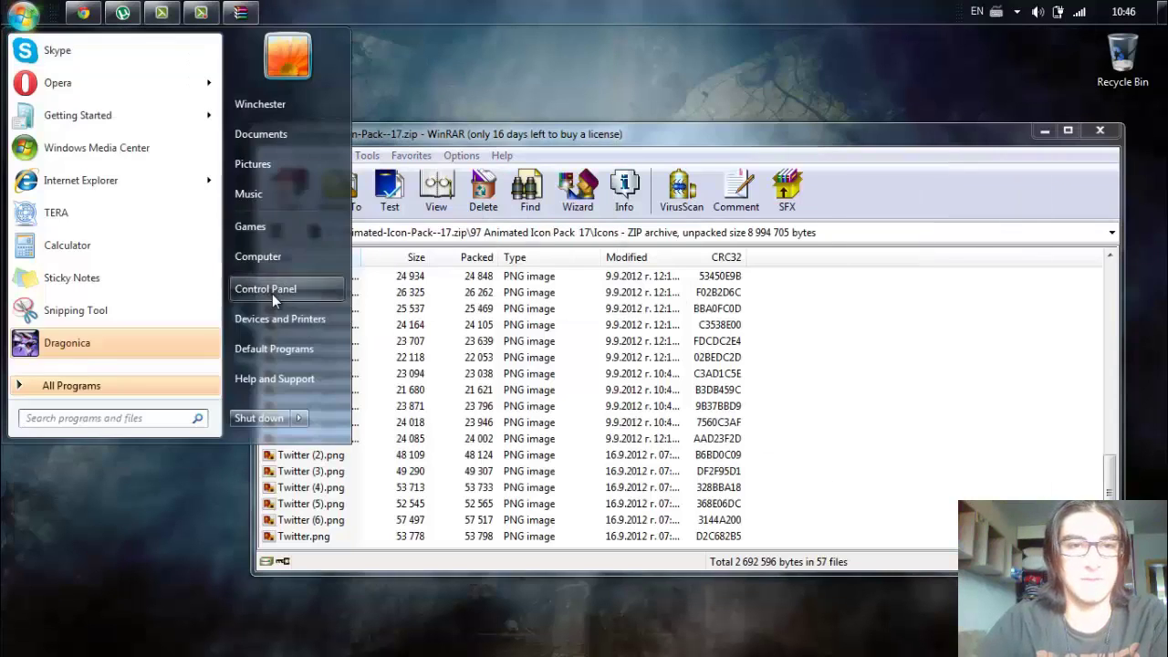
pyautogui.click(262, 257)
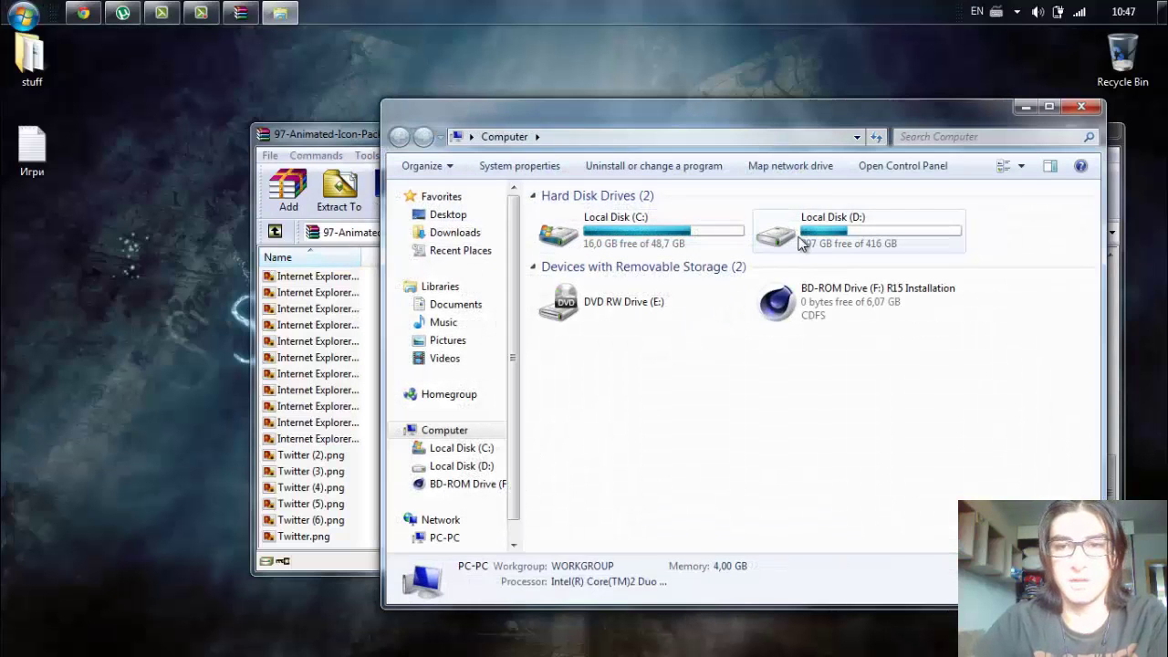
pyautogui.doubleClick(799, 235)
pyautogui.doubleClick(657, 306)
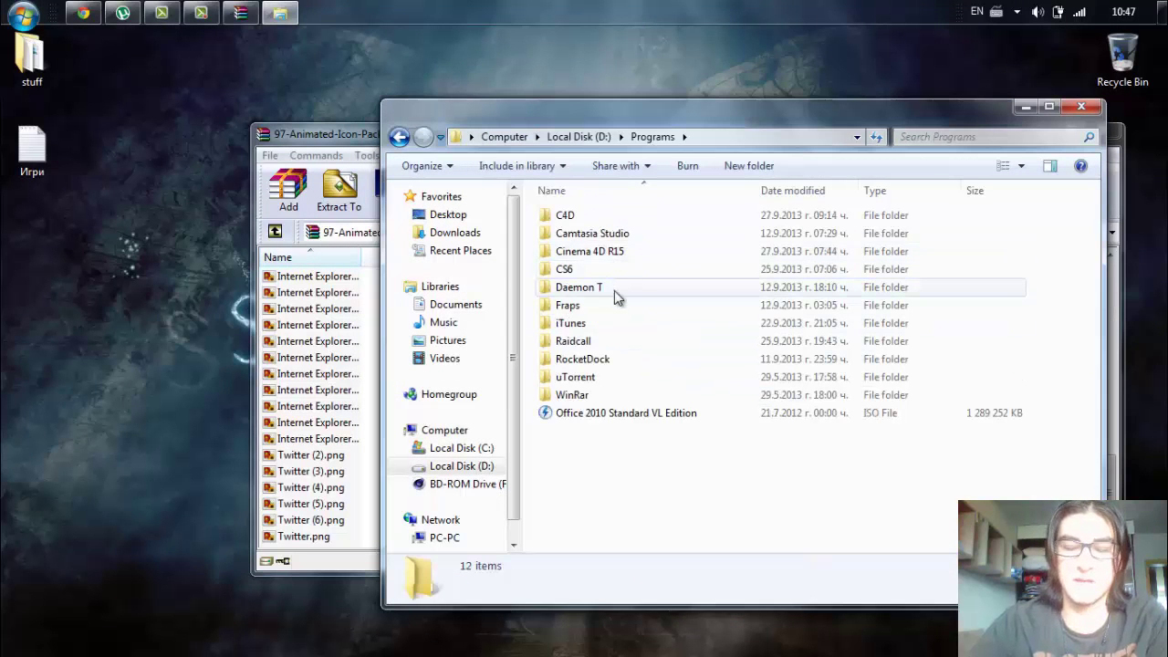
pyautogui.click(563, 363)
pyautogui.doubleClick(563, 363)
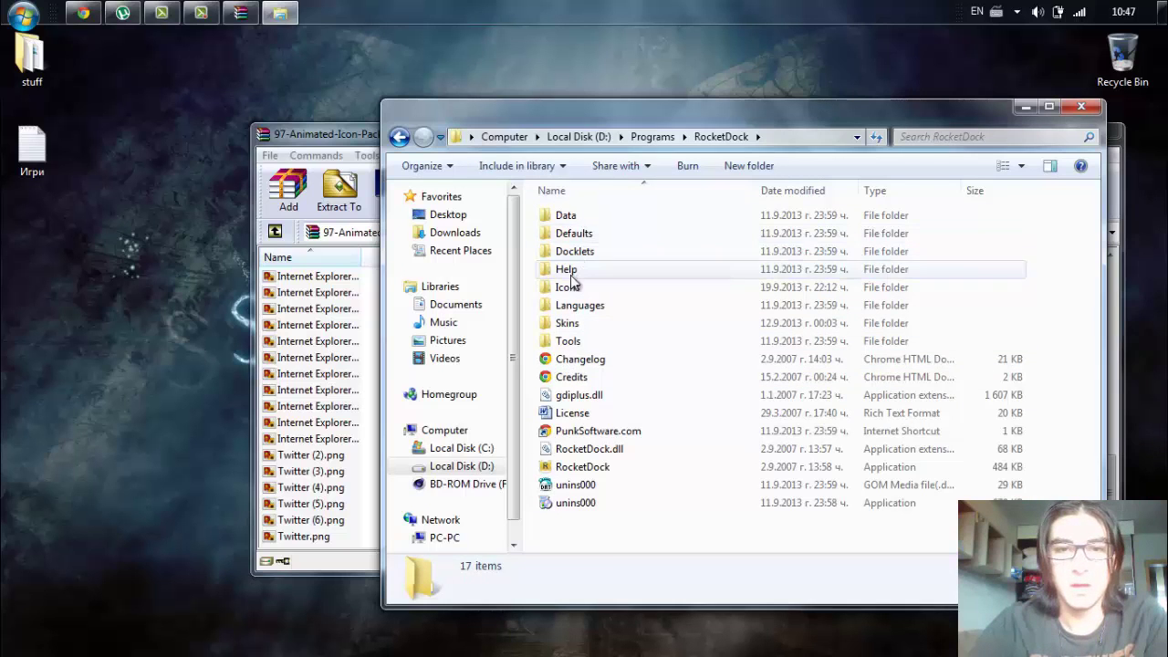
pyautogui.click(567, 287)
pyautogui.doubleClick(567, 287)
# - Move all PNG files from the archive's Icons folder into RocketDock's Icons folder, keeping both files for all name conflicts, and close the archive
pyautogui.moveTo(638, 108); pyautogui.dragTo(825, 101)
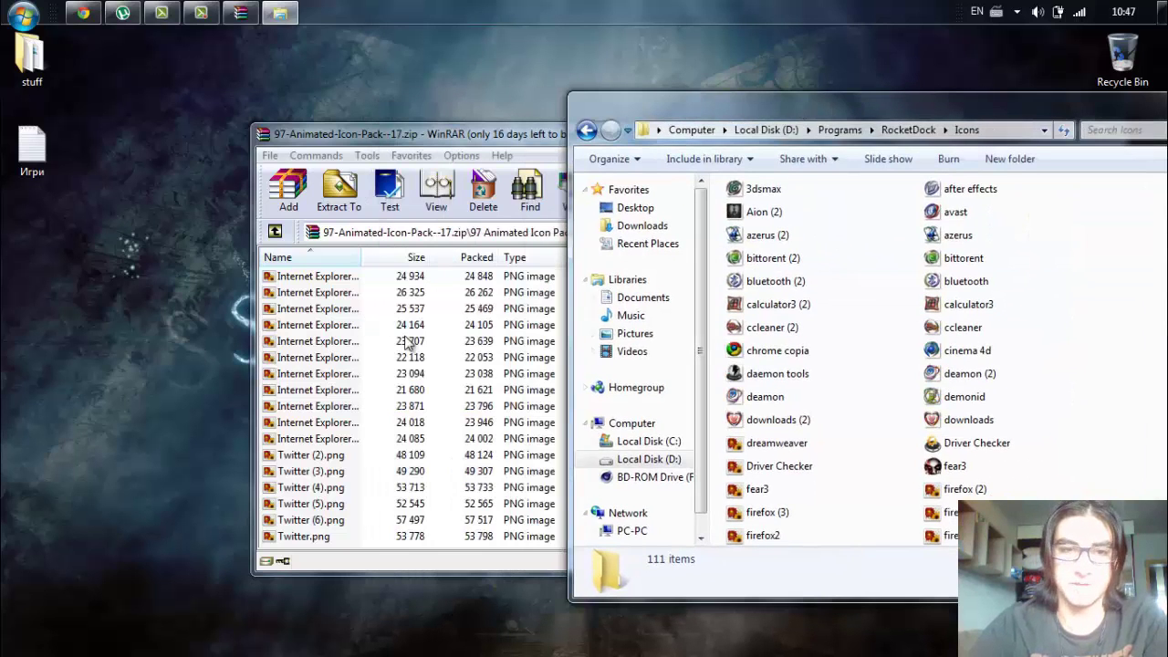
pyautogui.click(398, 338)
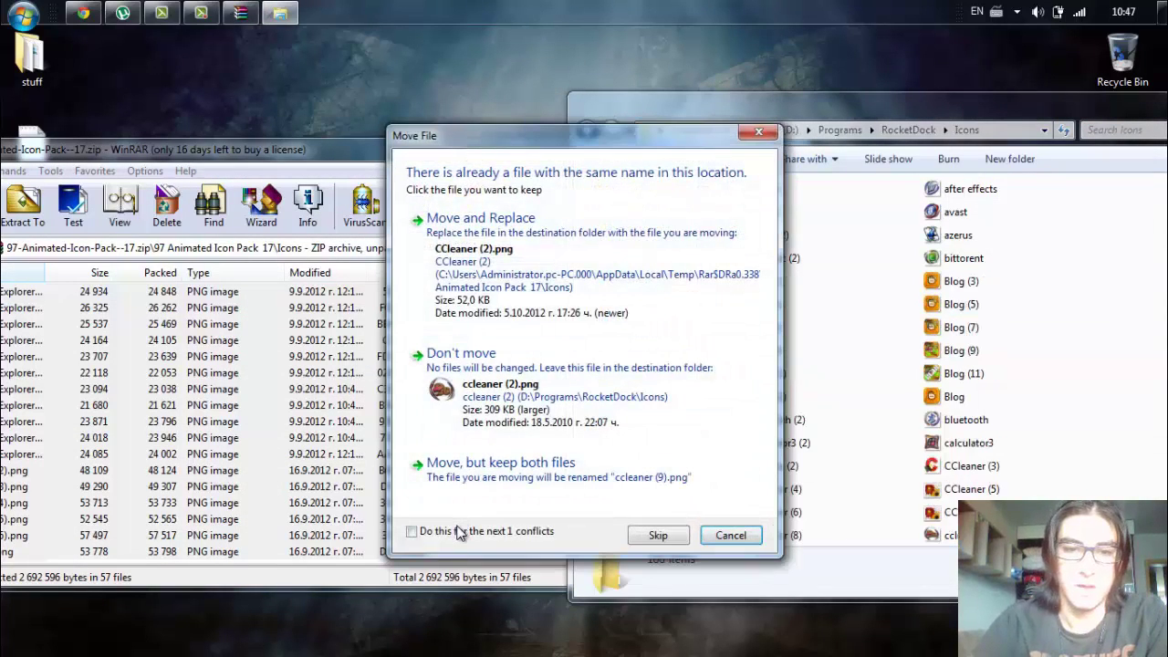
pyautogui.click(459, 533)
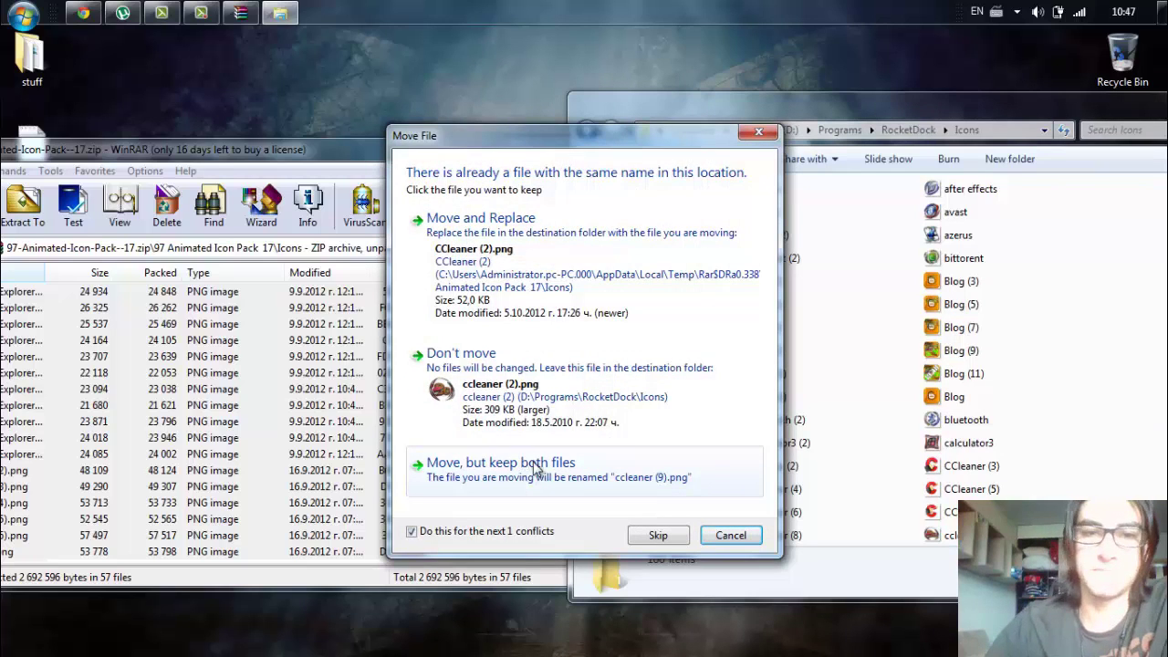
pyautogui.click(465, 484)
pyautogui.click(554, 146)
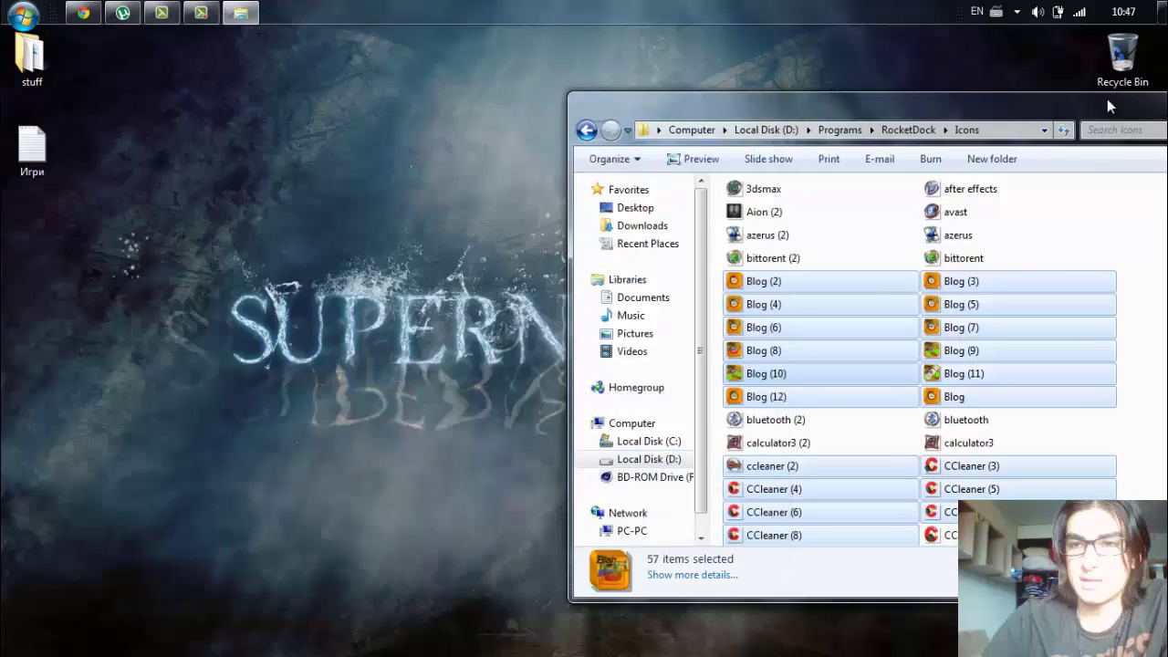
# - Look through the added icons in RocketDock's Icons folder and close the folder window
pyautogui.moveTo(1106, 107); pyautogui.dragTo(692, 123)
pyautogui.moveTo(868, 229); pyautogui.dragTo(854, 304)
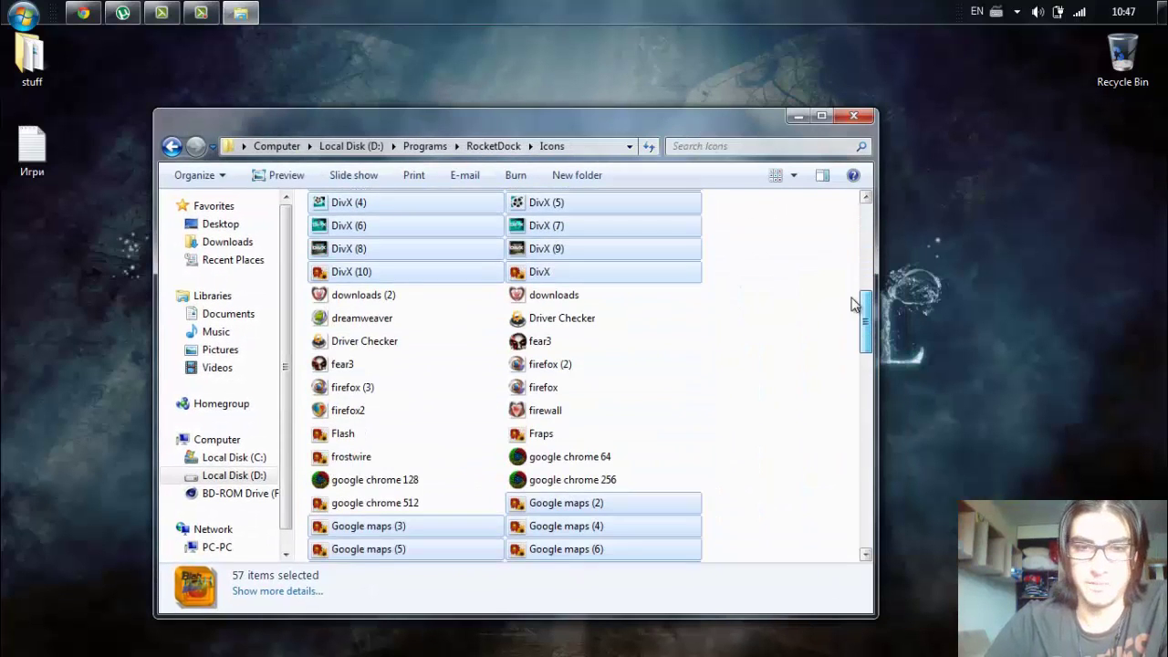
pyautogui.click(853, 115)
# - Open the icon settings of the dock's Paint item and try the CCleaner (10) and CCleaner (4) icons
pyautogui.moveTo(626, 625)
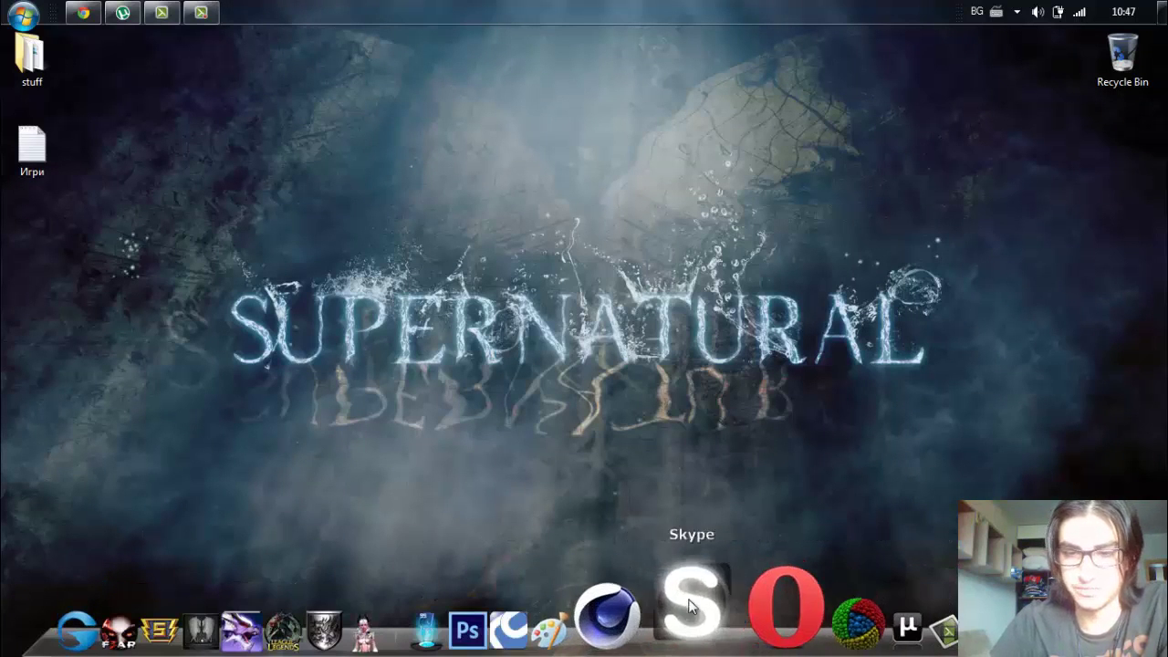
pyautogui.rightClick(639, 601)
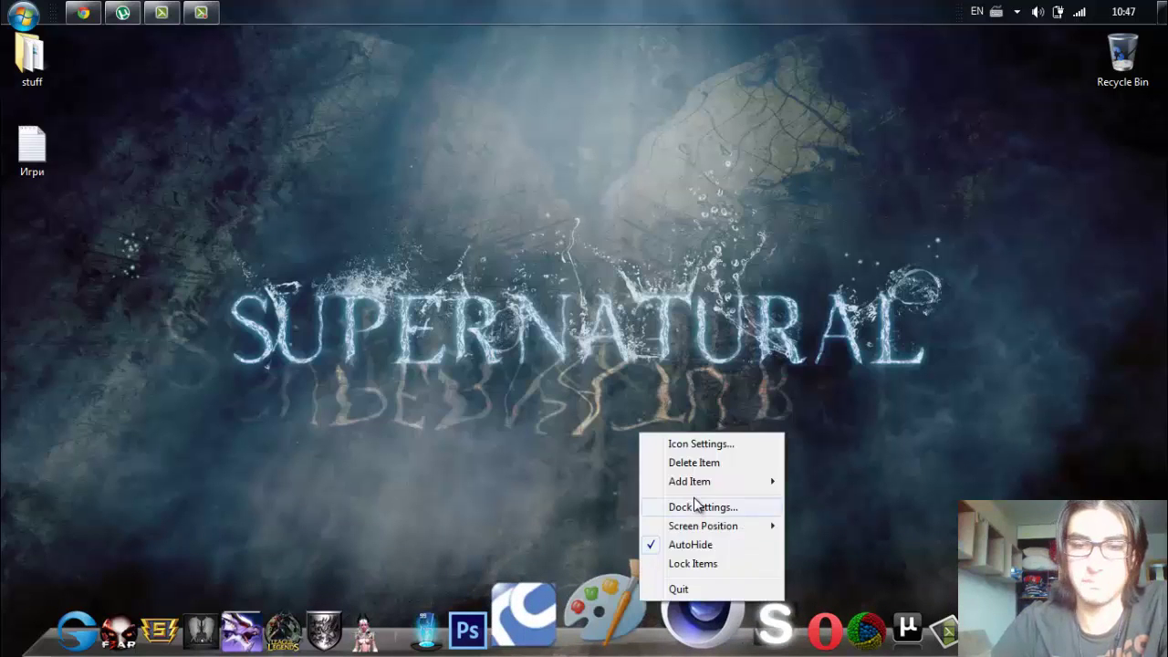
pyautogui.click(675, 443)
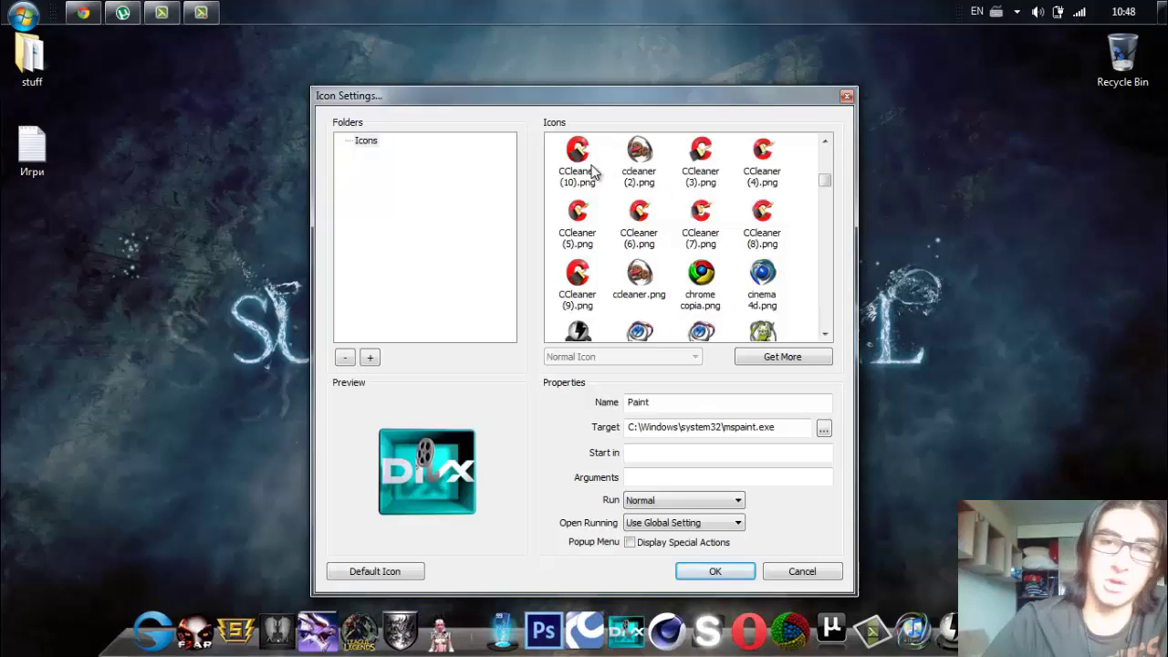
pyautogui.click(584, 170)
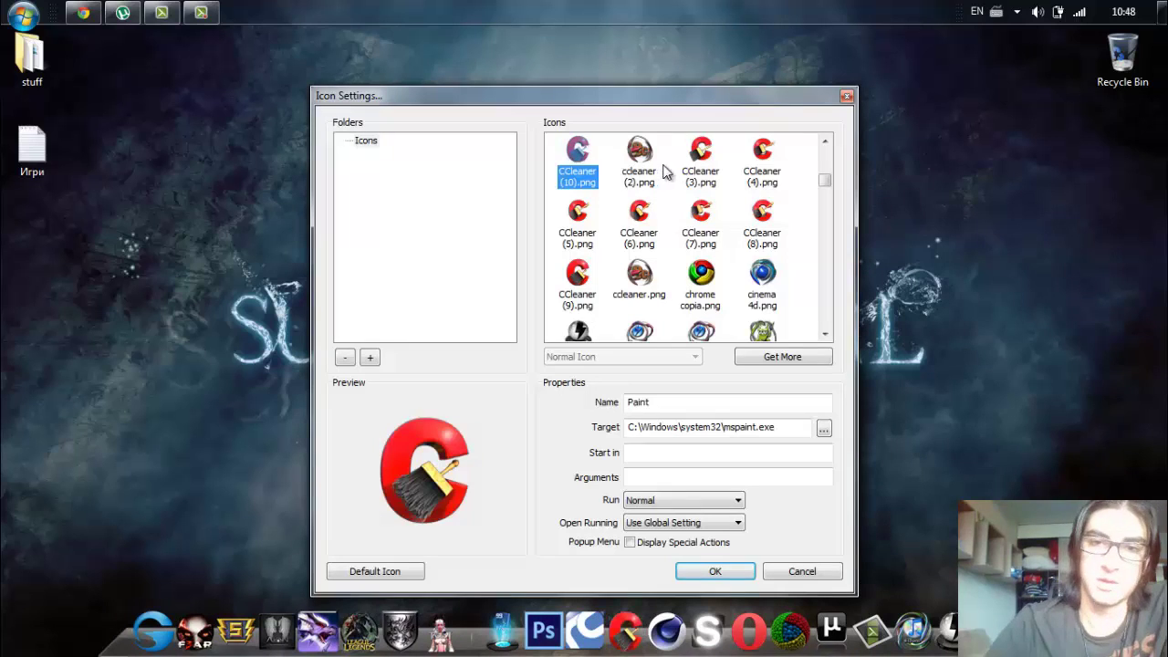
pyautogui.click(769, 188)
pyautogui.scroll(-5, 708, 297)
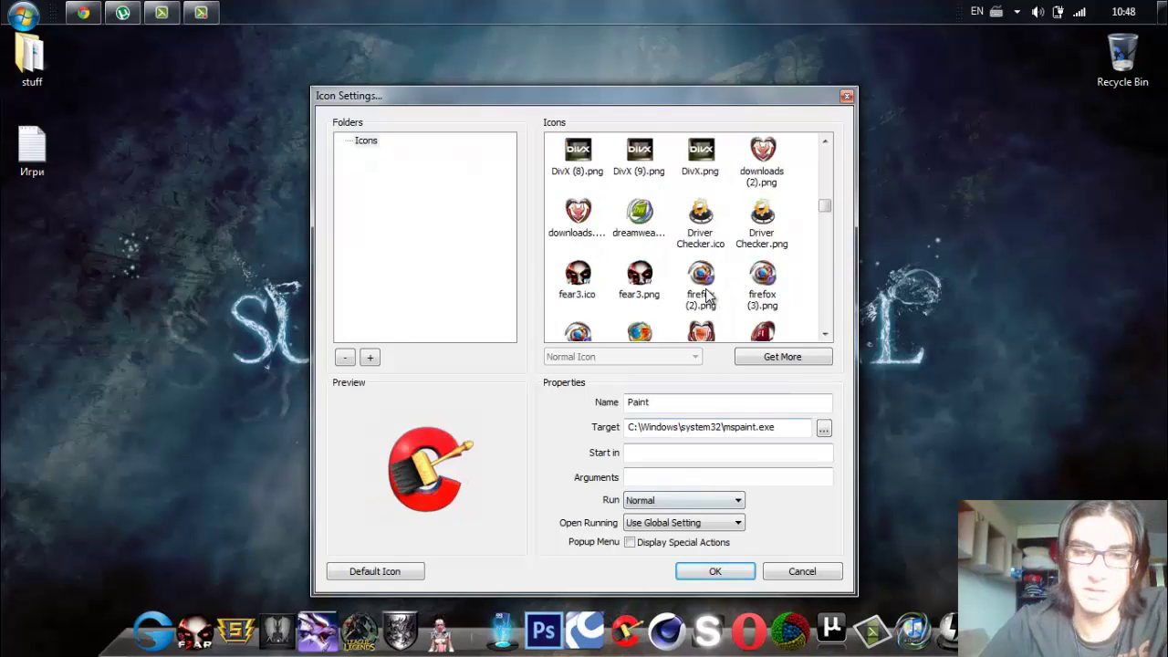
# - Try the Driver Checker, firefox (3), and Internet Explorer icons on the Paint item and cancel the icon settings
pyautogui.click(647, 281)
pyautogui.click(643, 229)
pyautogui.click(712, 228)
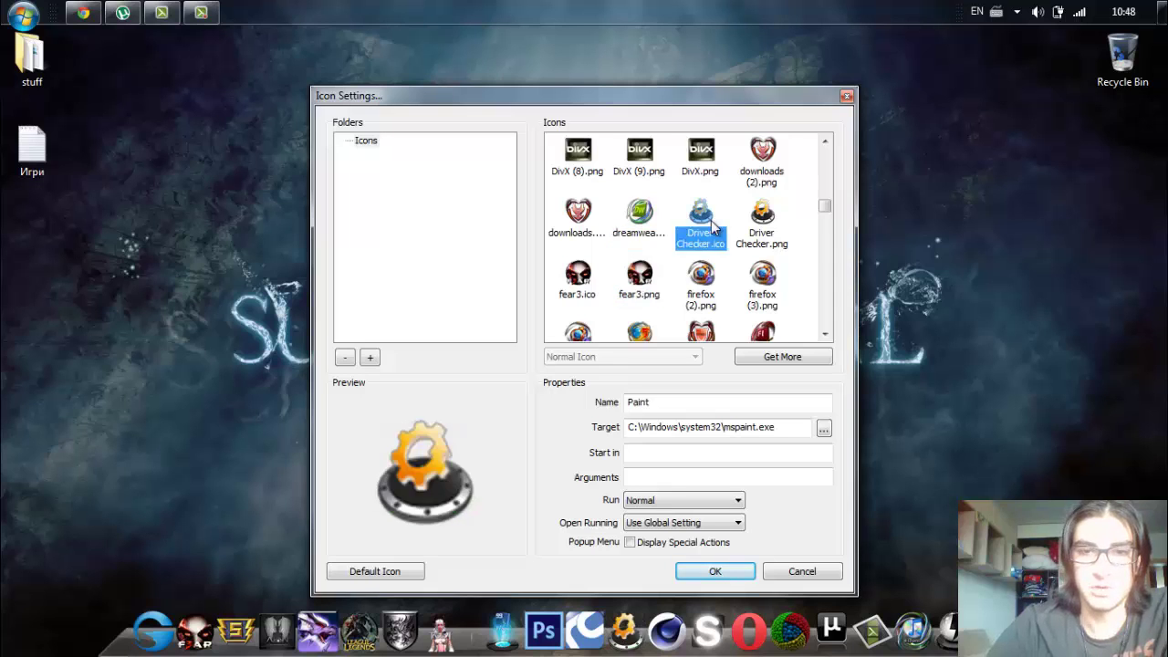
pyautogui.scroll(-1, 713, 228)
pyautogui.click(714, 228)
pyautogui.click(773, 226)
pyautogui.scroll(-2, 785, 226)
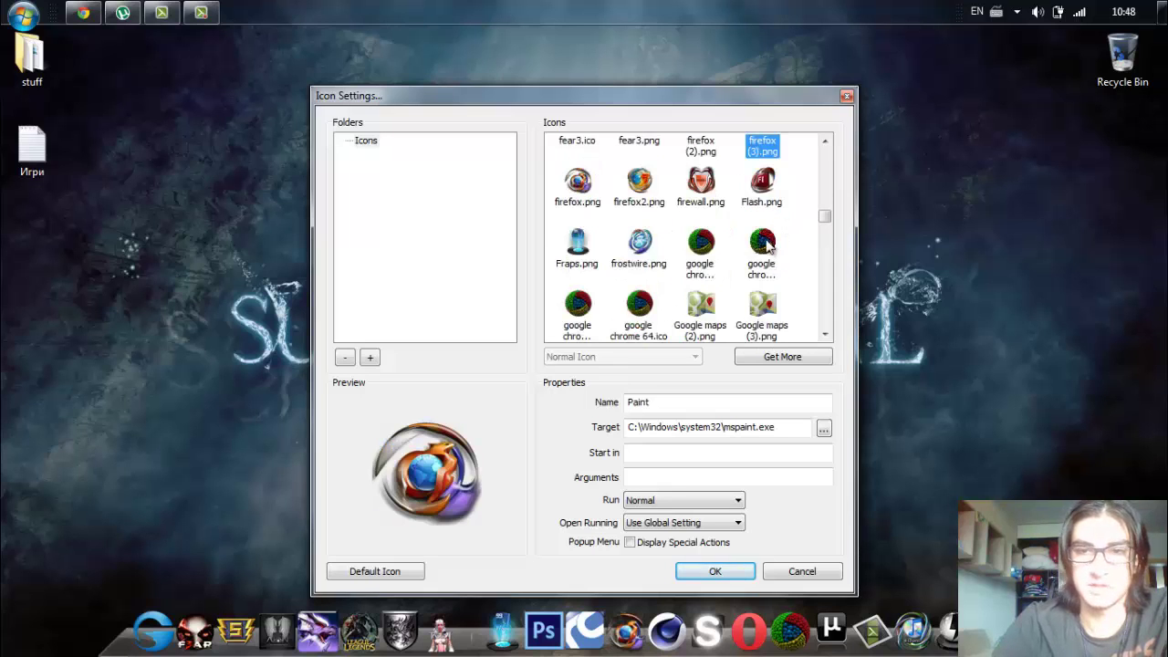
pyautogui.click(766, 244)
pyautogui.scroll(-1, 768, 243)
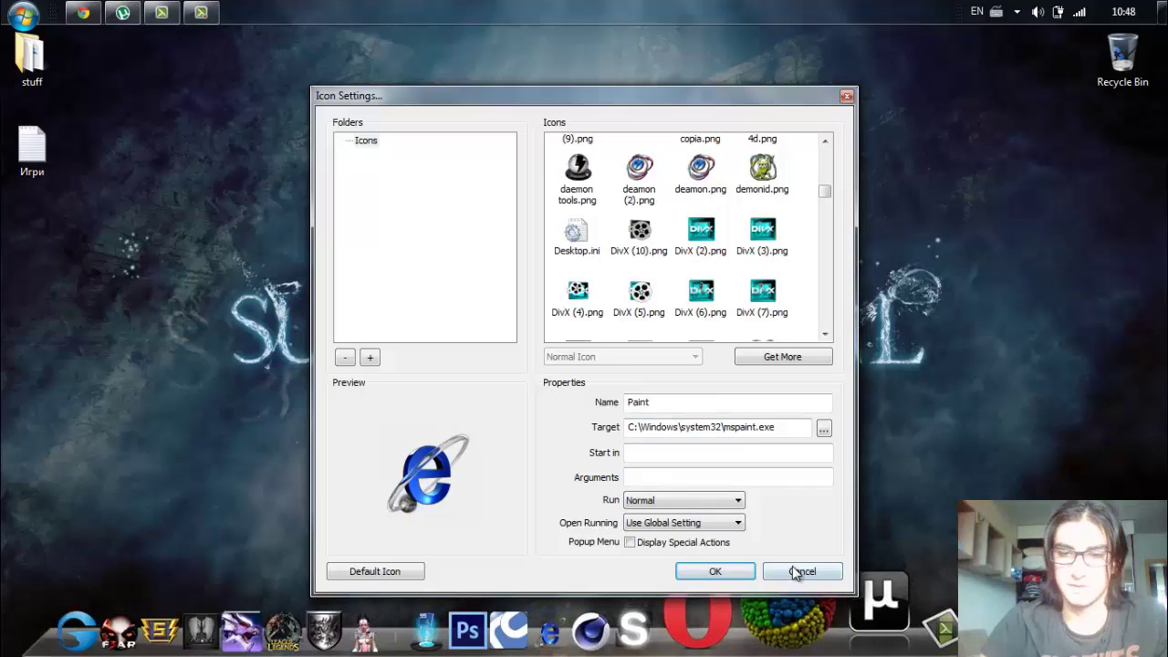
pyautogui.click(792, 568)
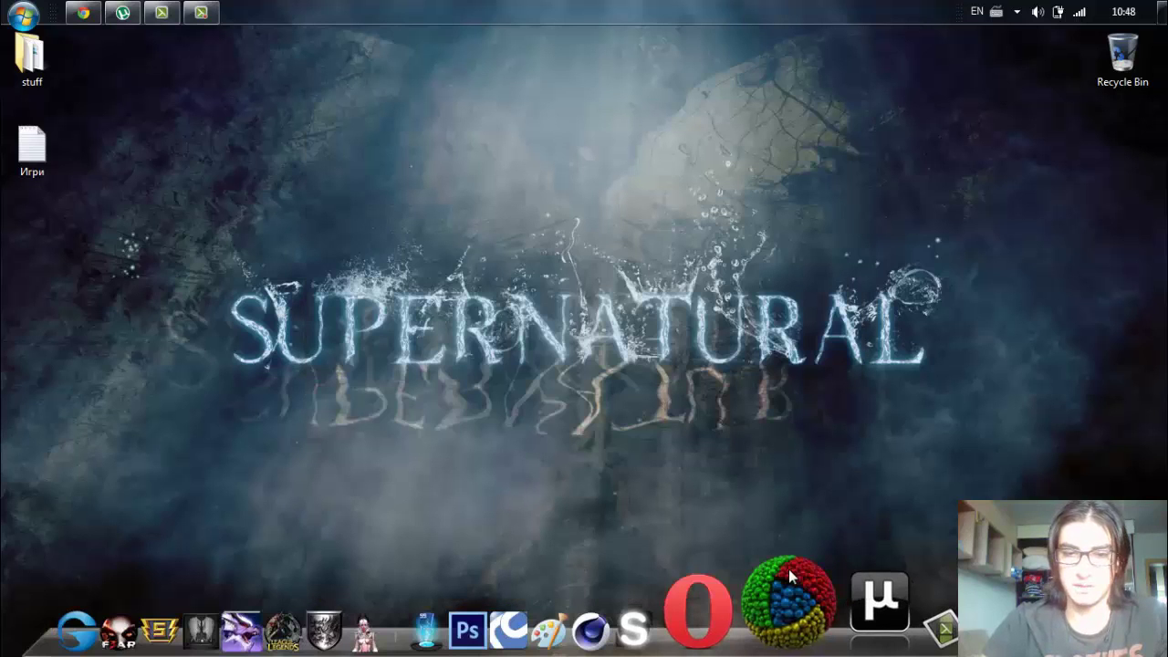